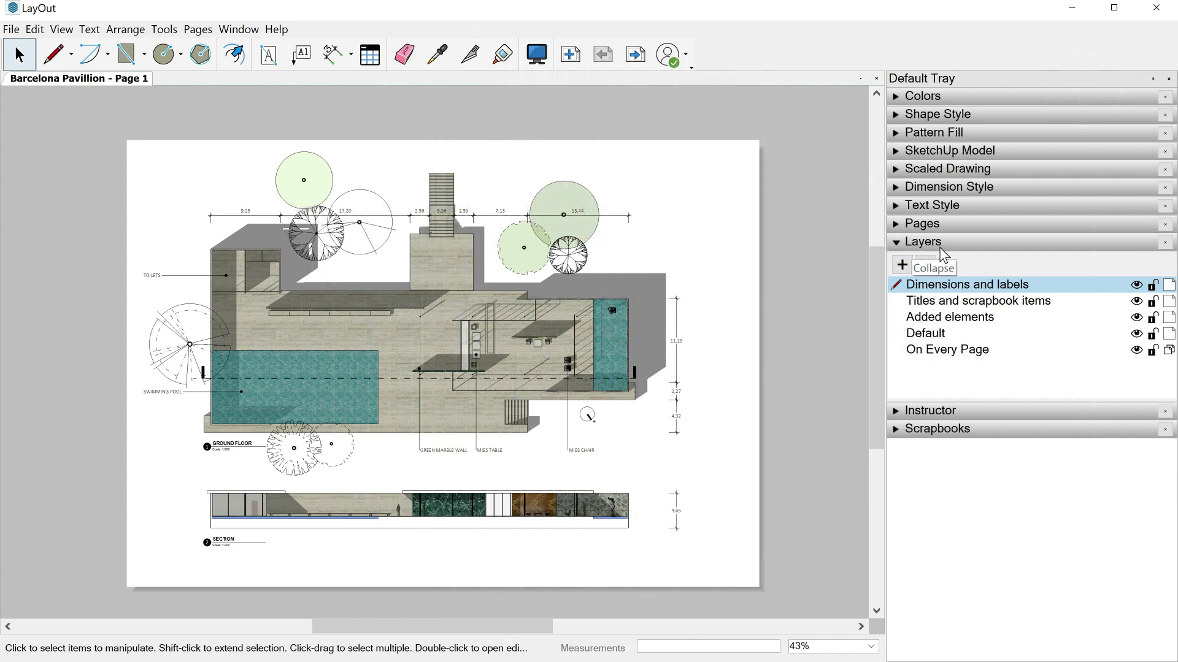
Step: Make On Every Page the active layer in the Layers panel and zoom in slightly
click(919, 348)
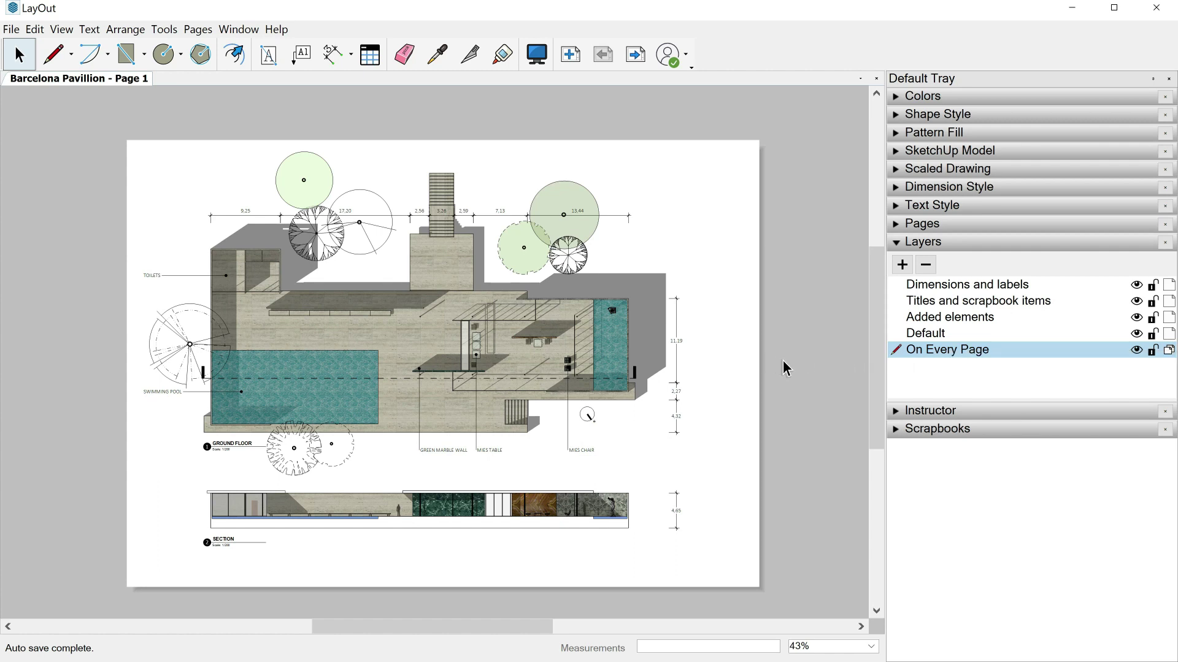
scroll(782, 360, up, 1)
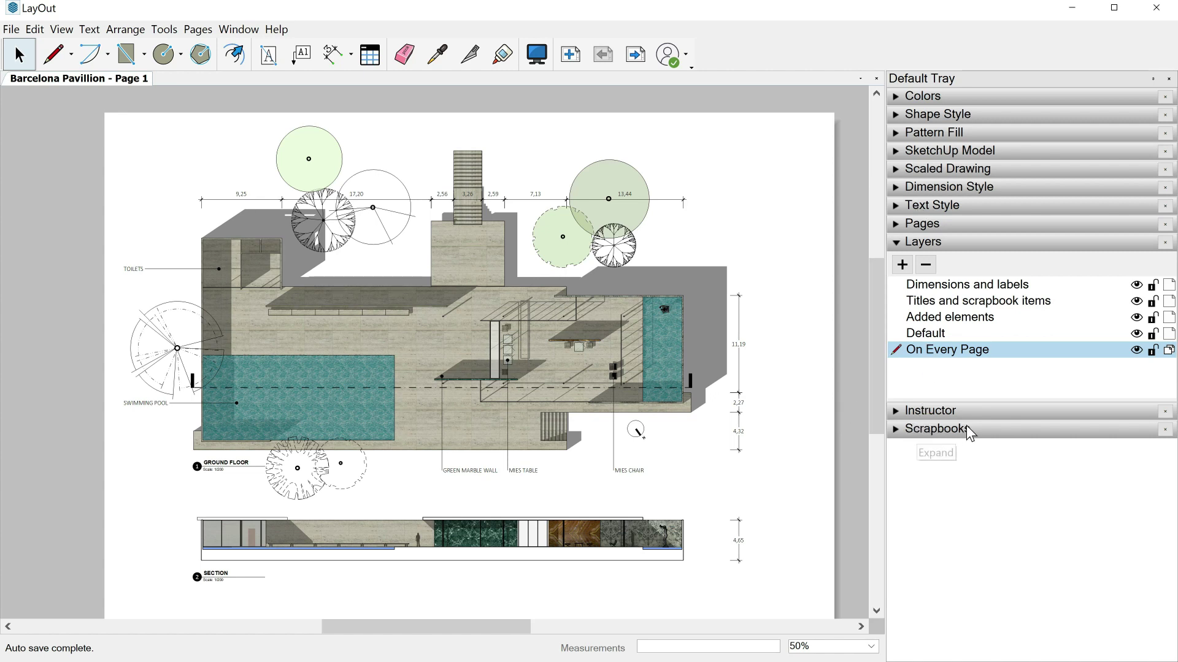
Step: Drag the PROGRESS DRAWING scrapbook block onto page 1 and position it beside the ground-floor plan
click(896, 430)
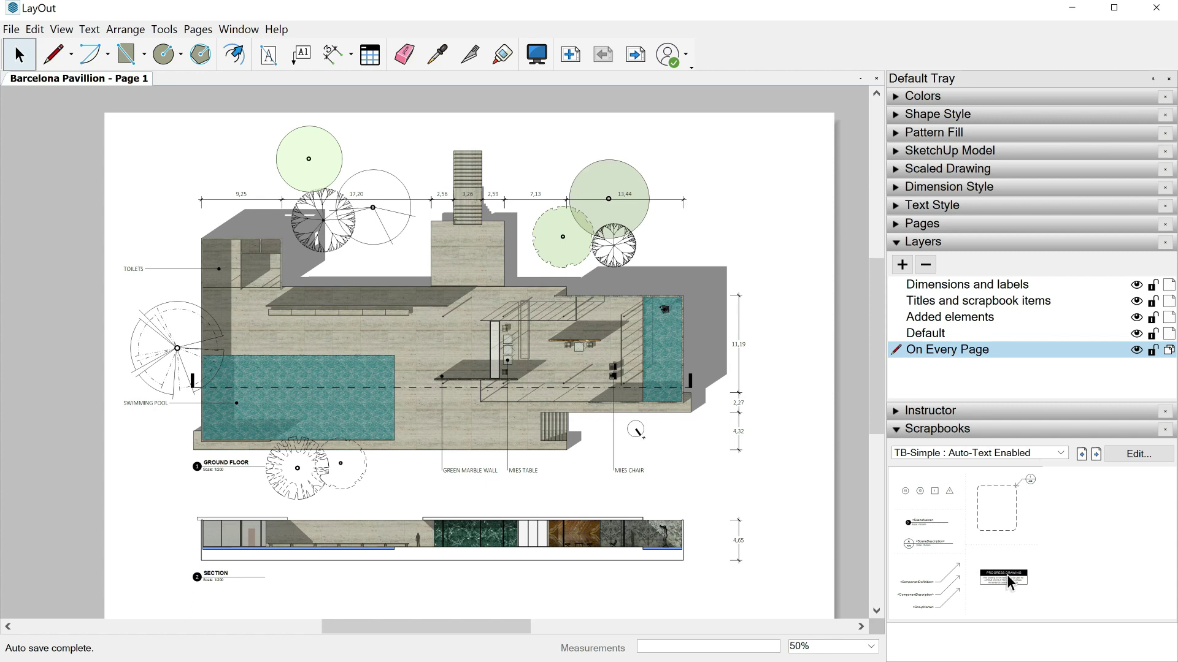
mouse_move(1006, 575)
mouse_down()
mouse_move(766, 158)
mouse_move(796, 553)
mouse_up()
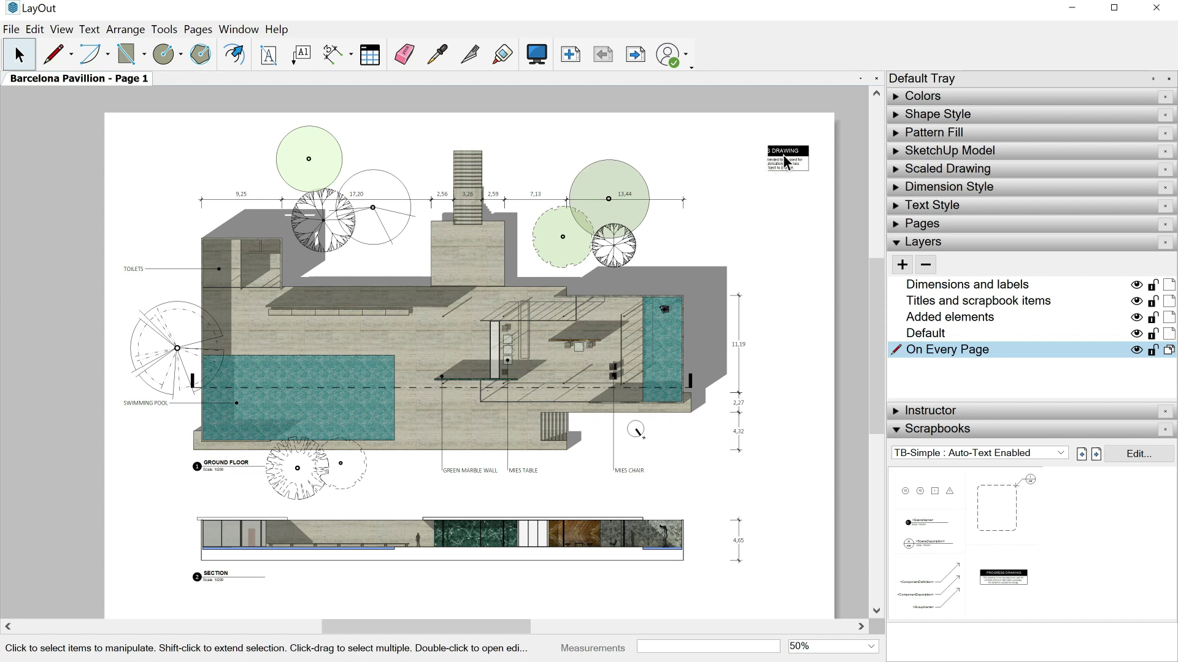
click(787, 159)
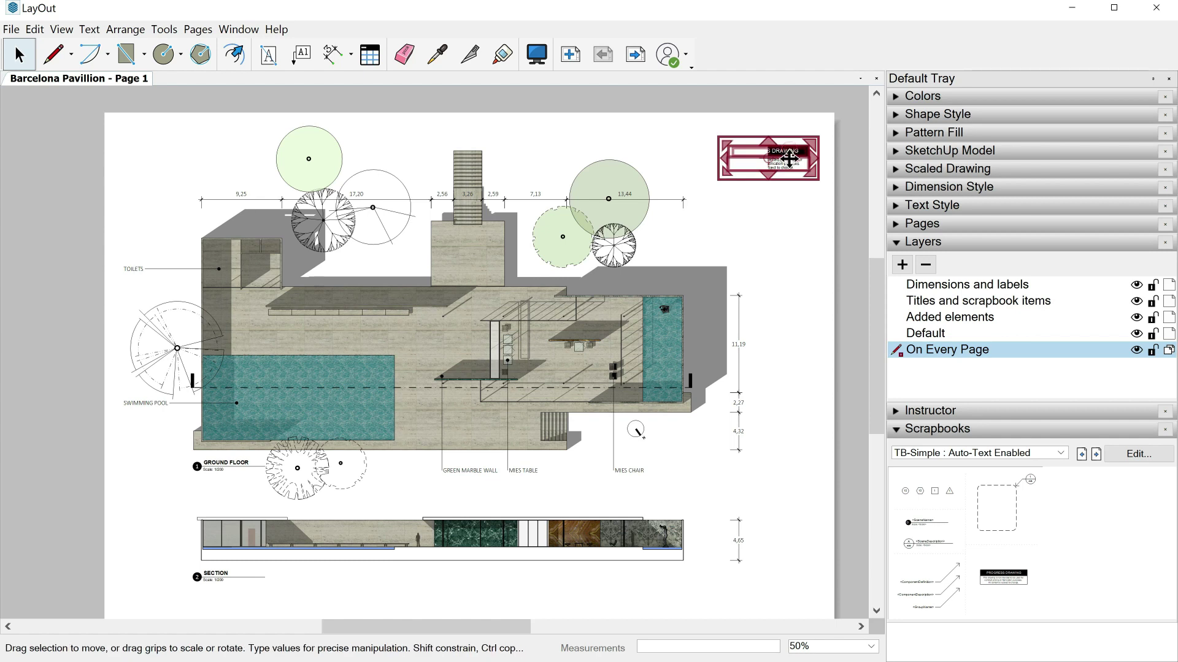
mouse_move(787, 160)
mouse_down()
mouse_move(815, 250)
mouse_move(790, 607)
mouse_move(777, 602)
mouse_up()
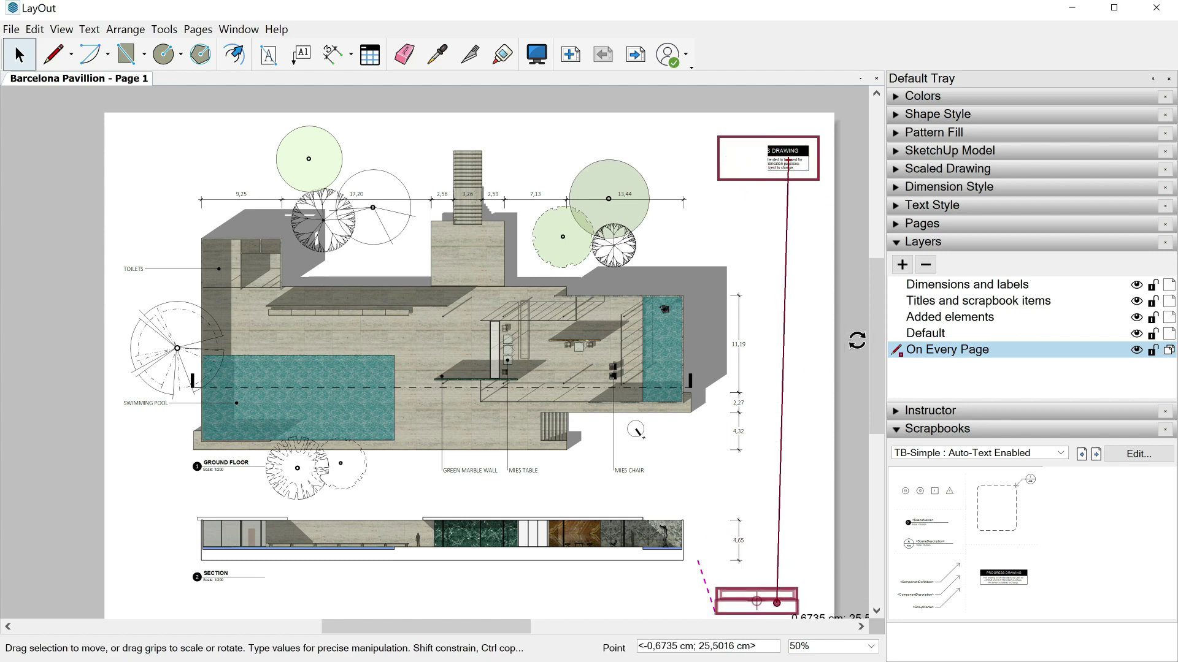
scroll(807, 544, down, 3)
click(806, 544)
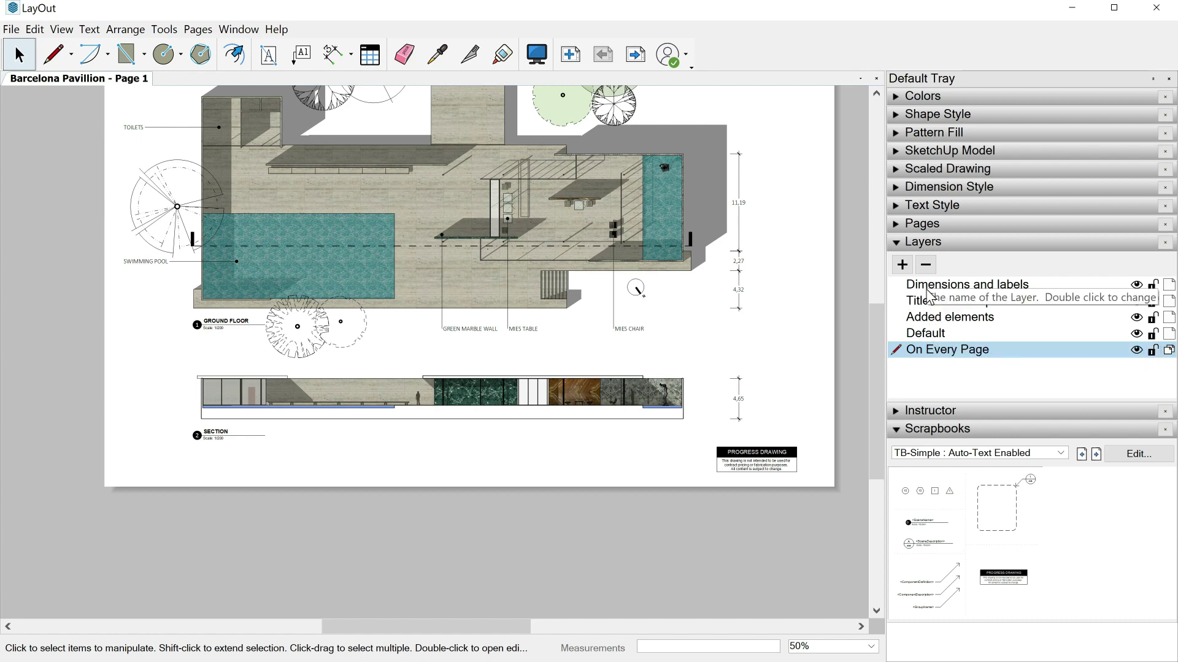
mouse_move(785, 463)
mouse_down()
mouse_move(765, 342)
mouse_move(766, 356)
mouse_up()
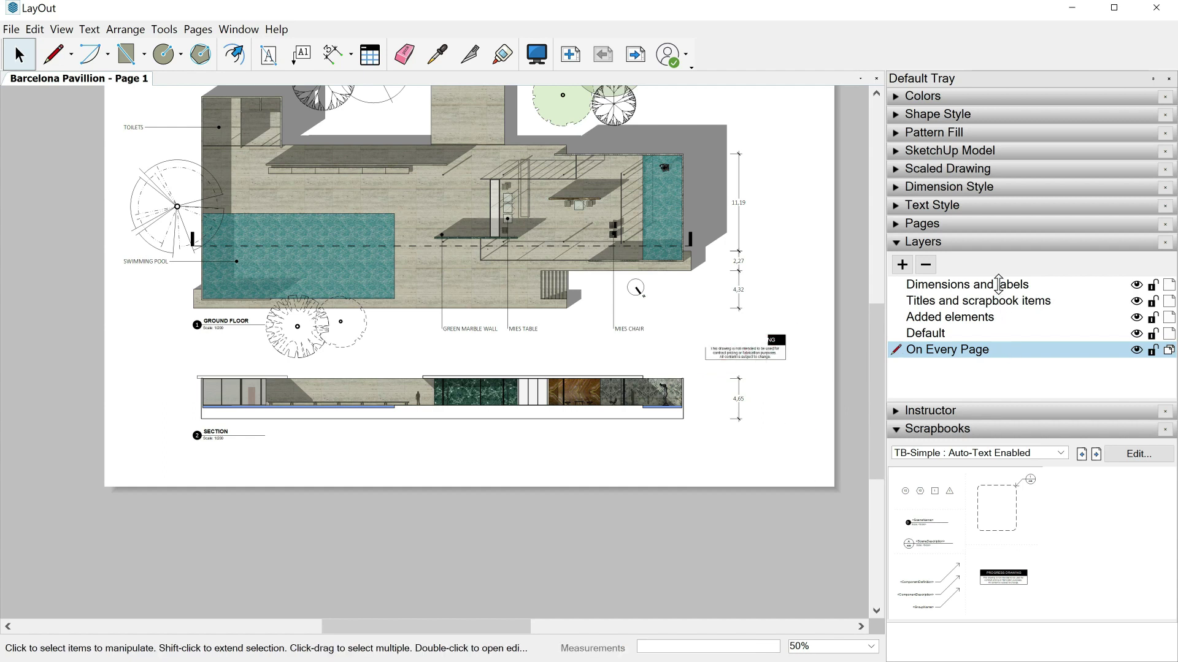
Step: Move the On Every Page layer to the top of the Layers list
drag(999, 284, 999, 276)
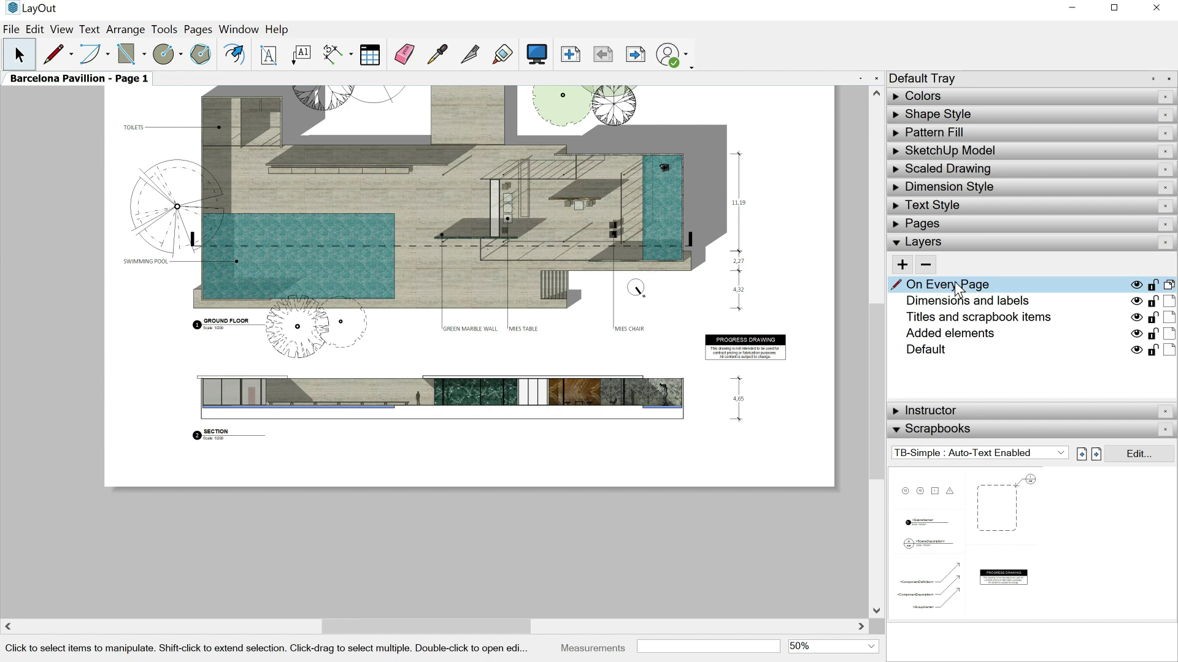
click(758, 345)
click(808, 365)
Step: Move the PROGRESS DRAWING block to the top-right corner, then view it on pages 2 and 3
scroll(741, 366, down, 1)
click(875, 362)
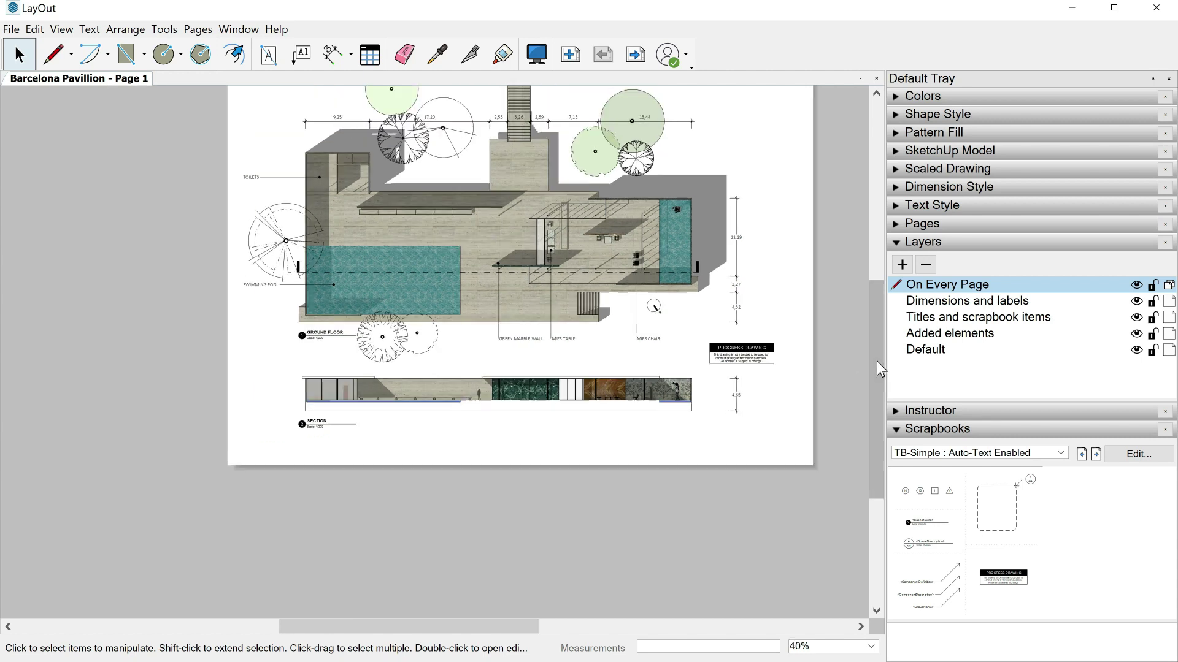
drag(877, 349, 874, 299)
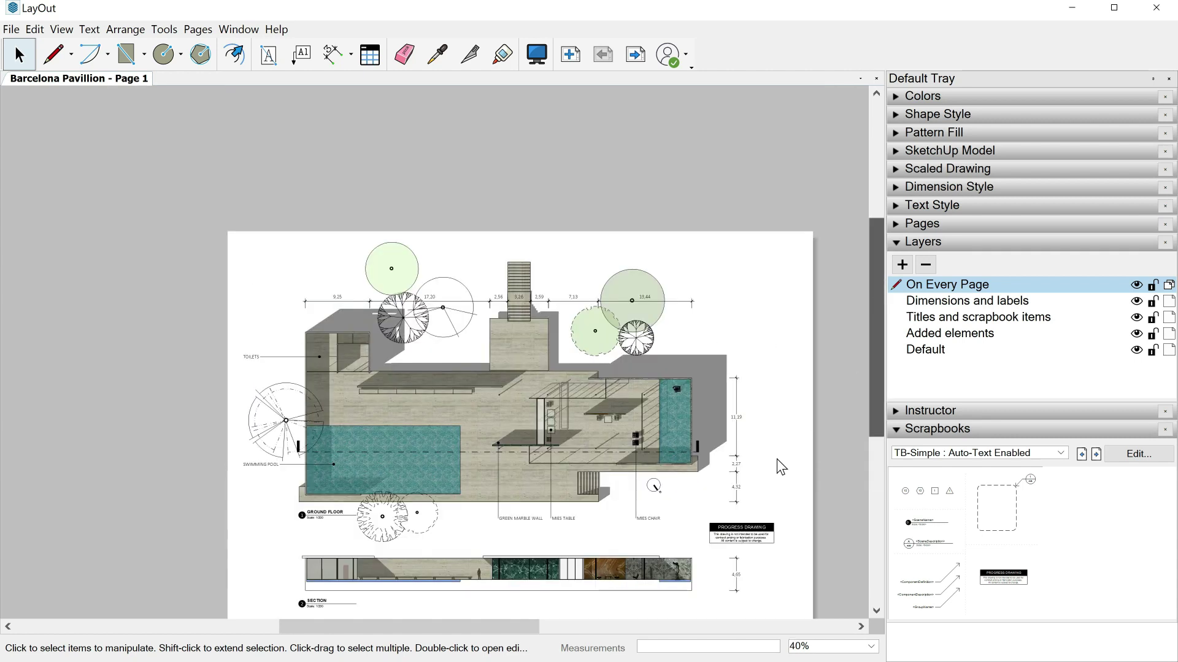
mouse_move(759, 508)
mouse_down()
mouse_move(775, 245)
mouse_move(756, 243)
mouse_up()
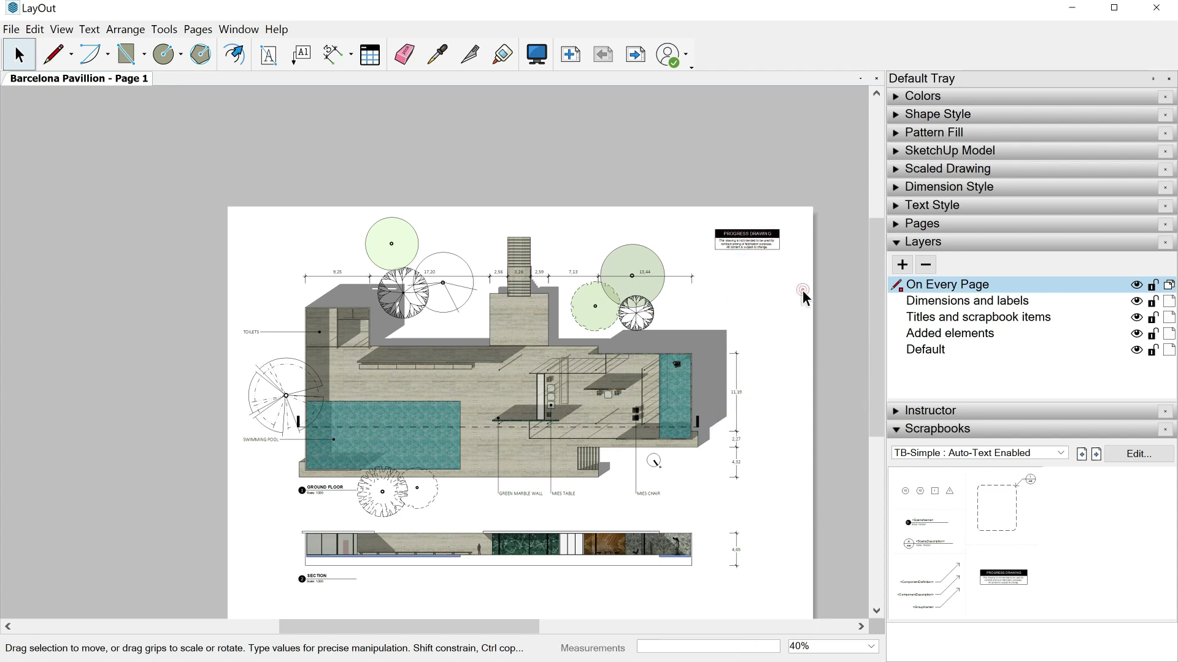
click(636, 55)
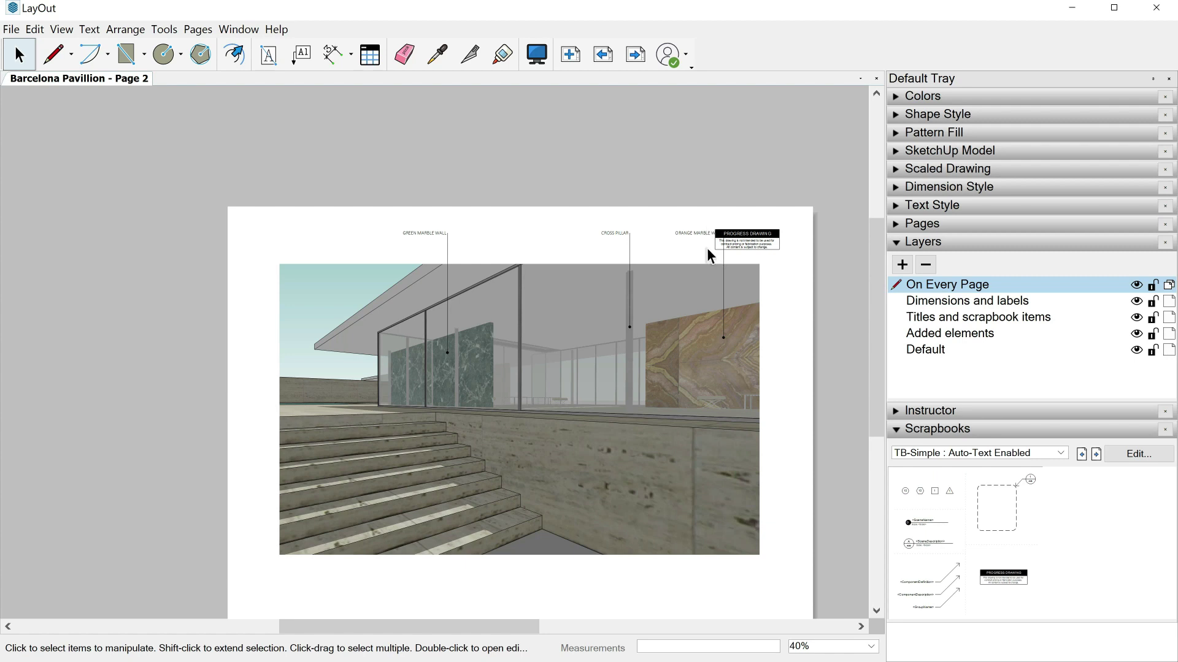
click(636, 54)
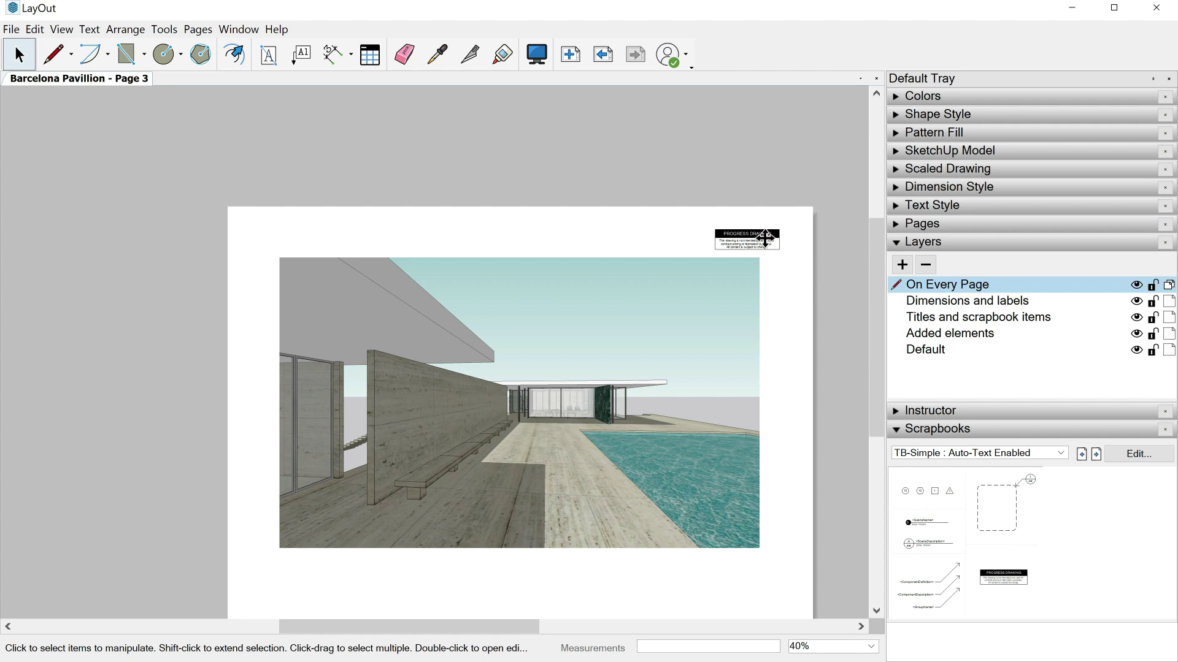
Step: Delete the PROGRESS DRAWING block on page 3 and return to Page 1
click(767, 245)
key(Delete)
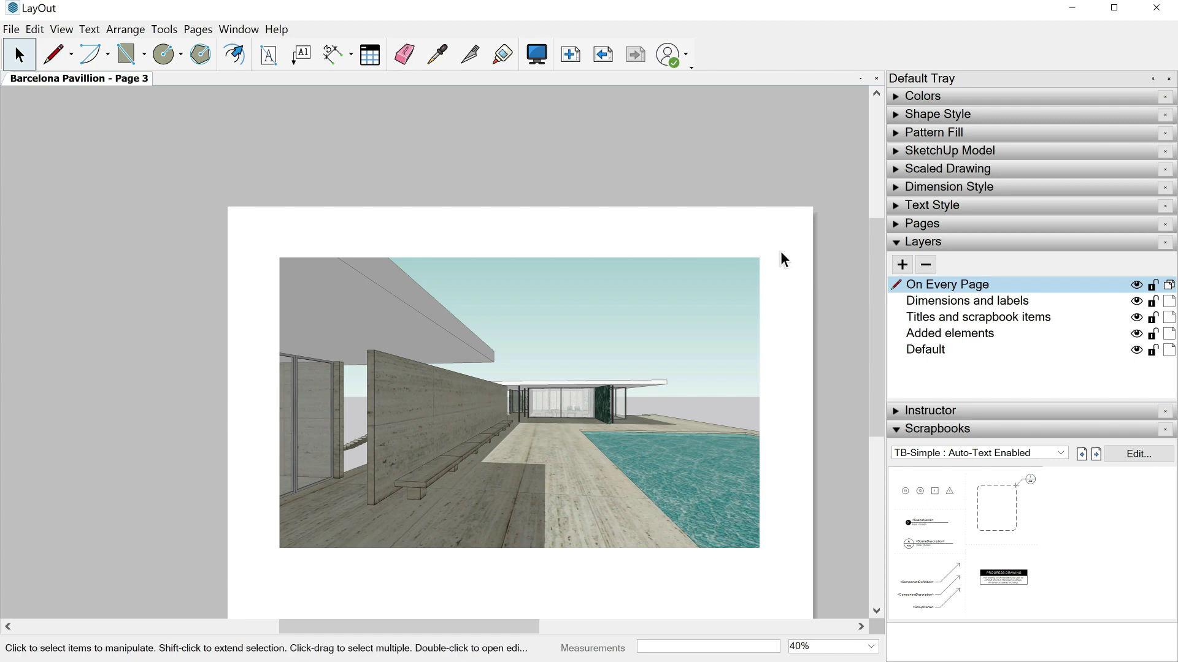
double_click(602, 57)
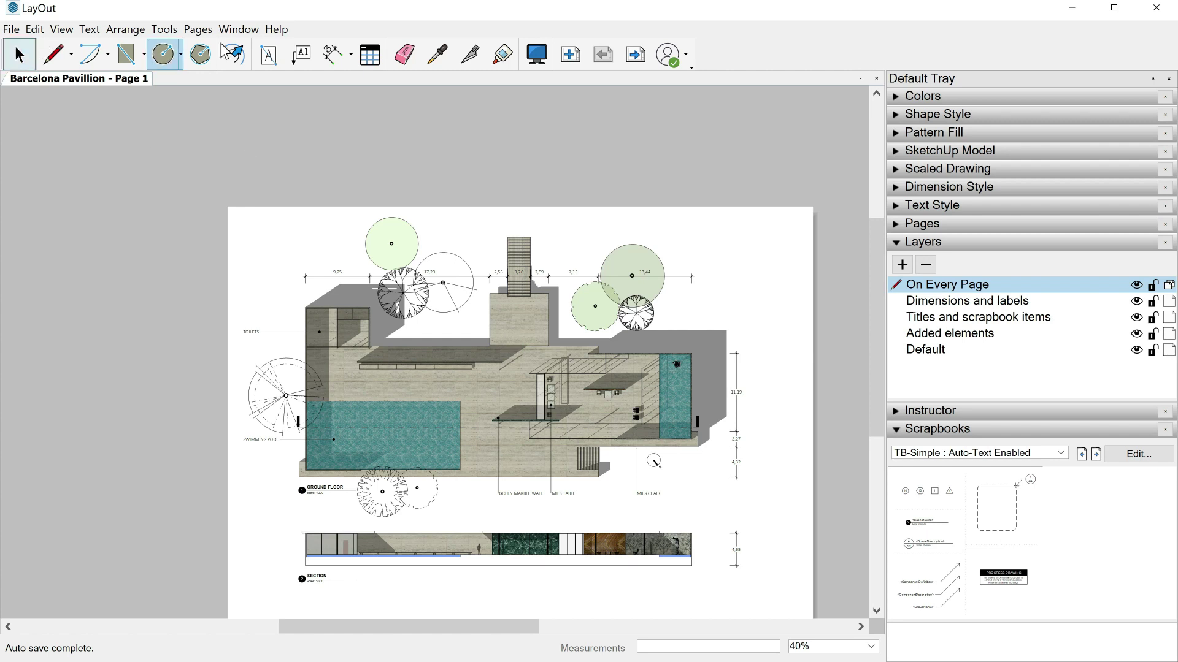
Step: Start a new document from a template and browse the Titleblock templates list
key(o)
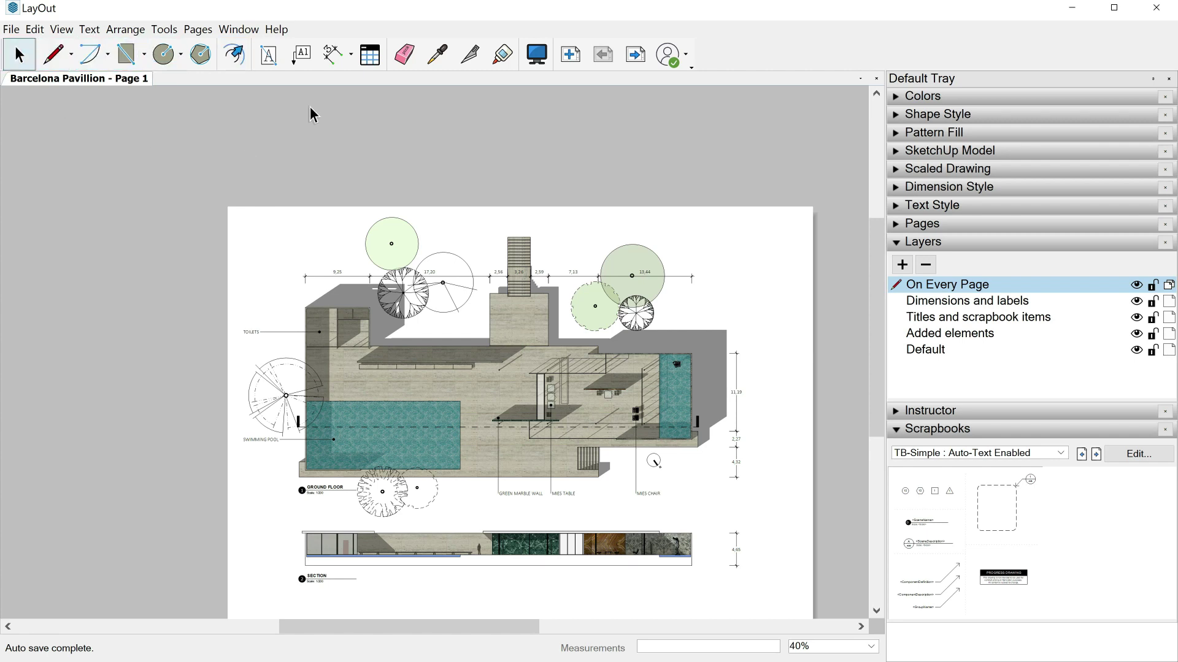
click(12, 30)
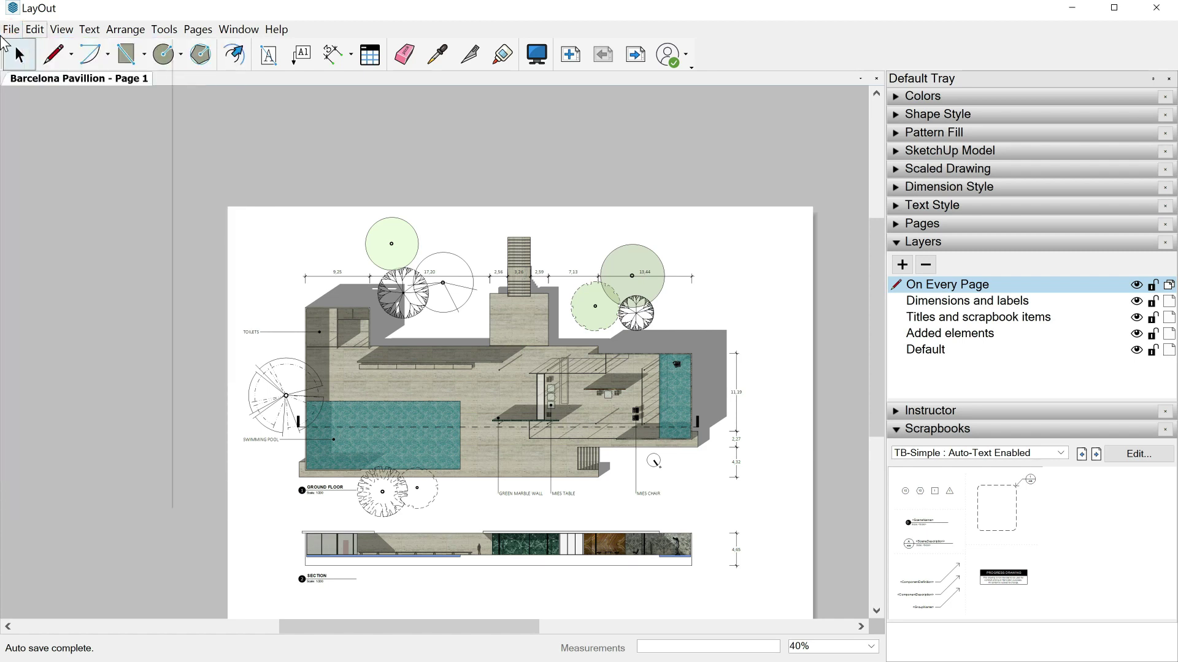
click(39, 50)
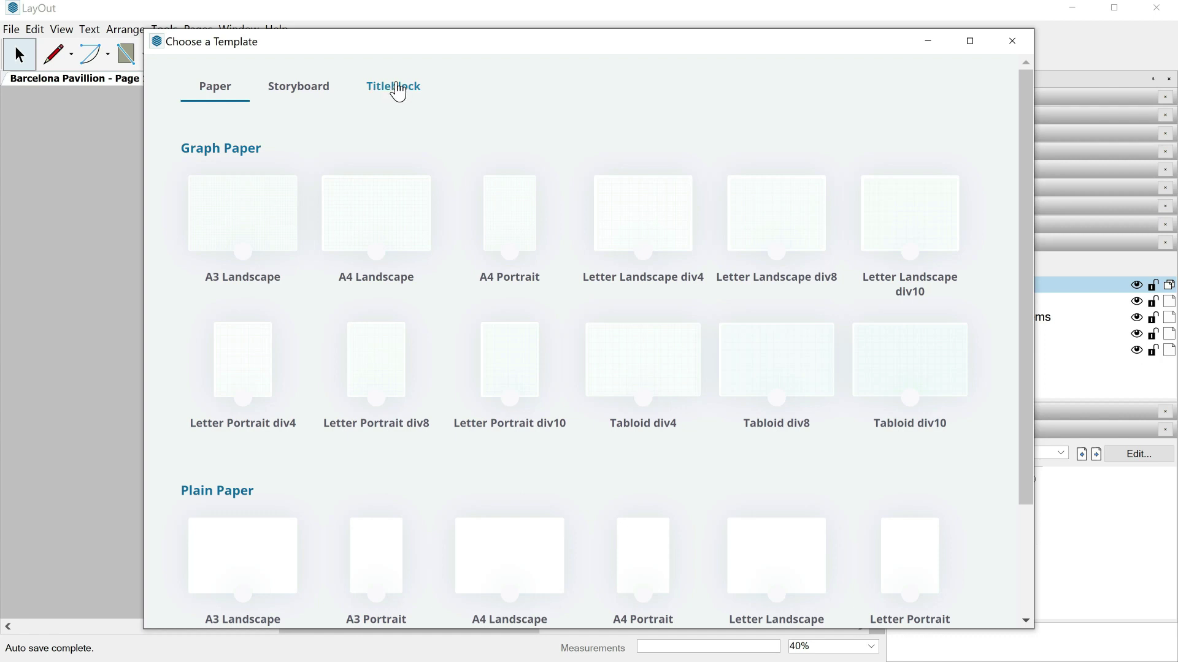
click(396, 87)
scroll(369, 151, down, 5)
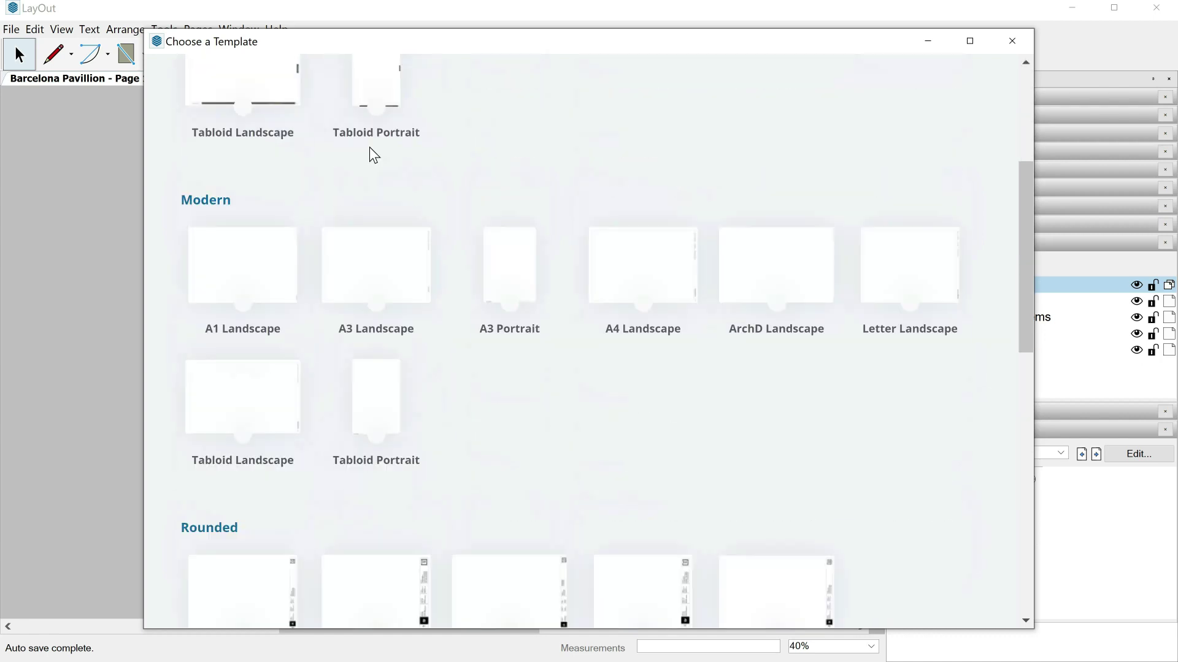
scroll(374, 175, down, 5)
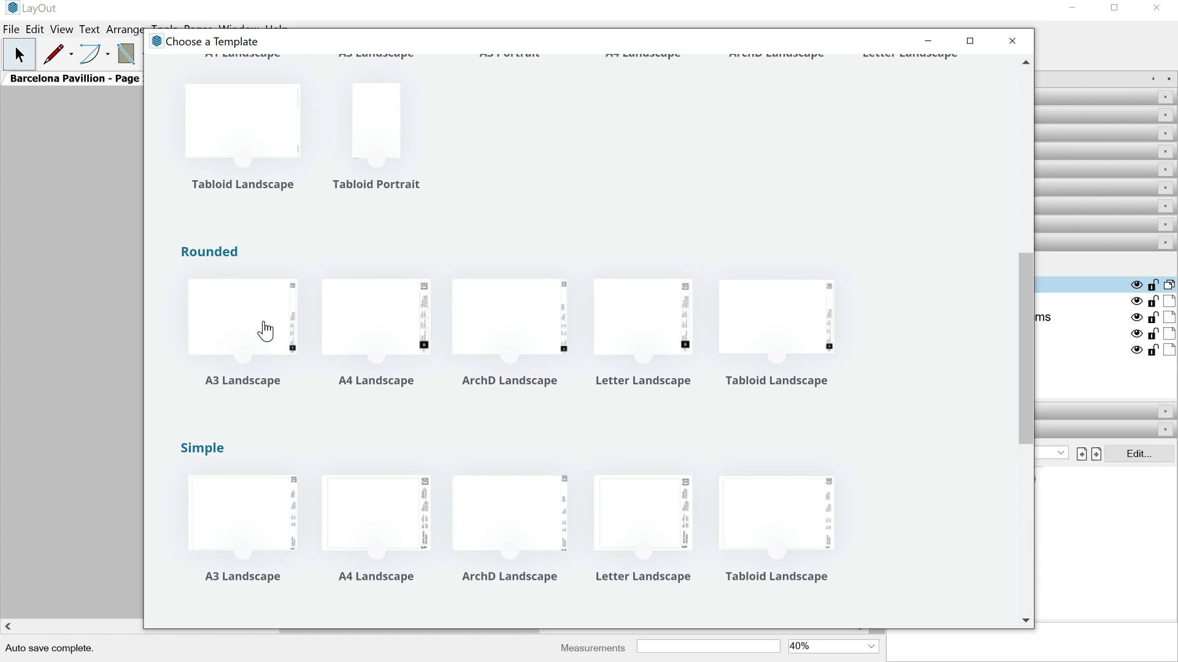
Step: Copy the whole title block from a new Rounded A3 Landscape document, then return to Barcelona Pavilion
double_click(266, 307)
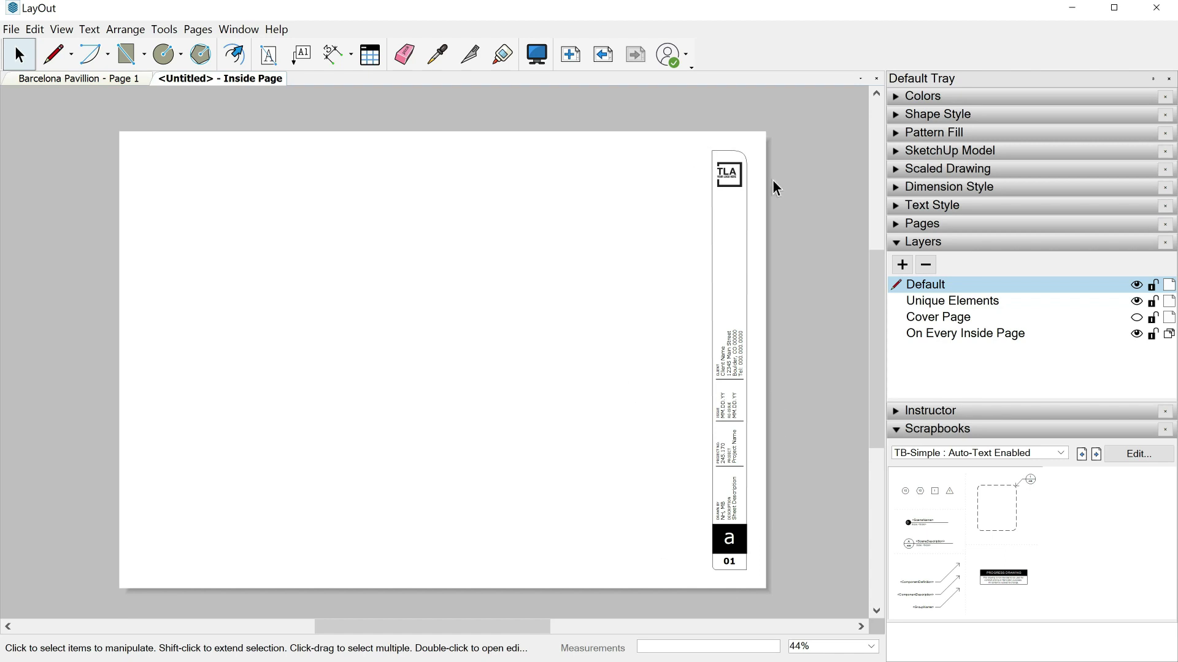
drag(762, 589, 691, 181)
click(34, 29)
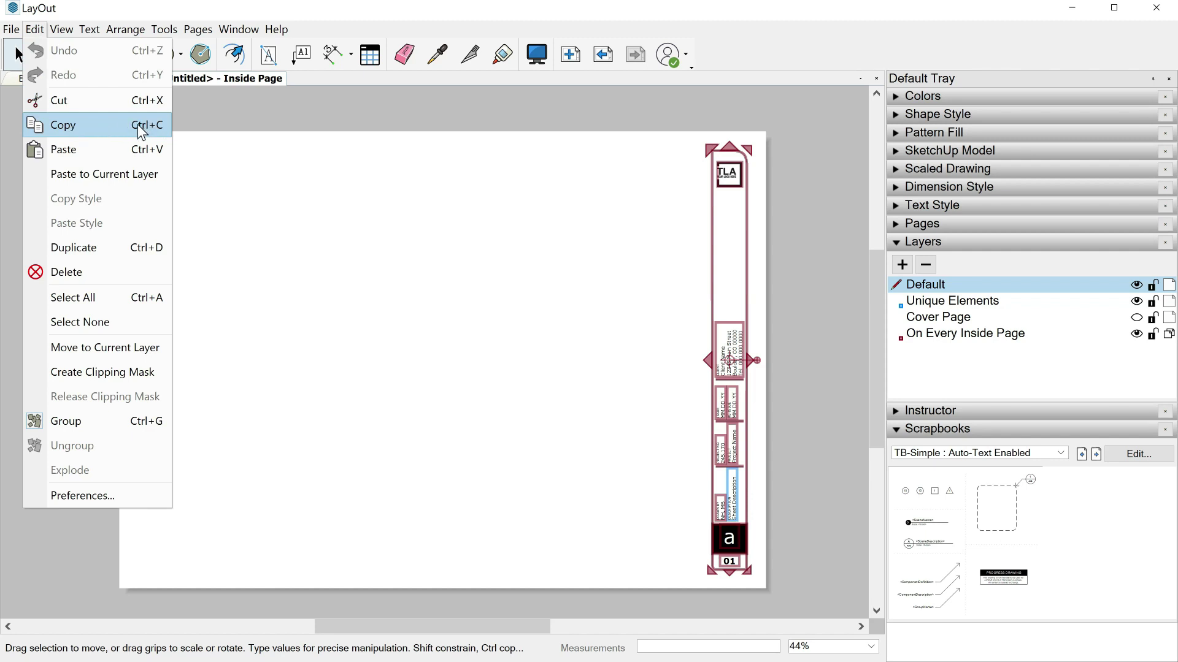
click(158, 126)
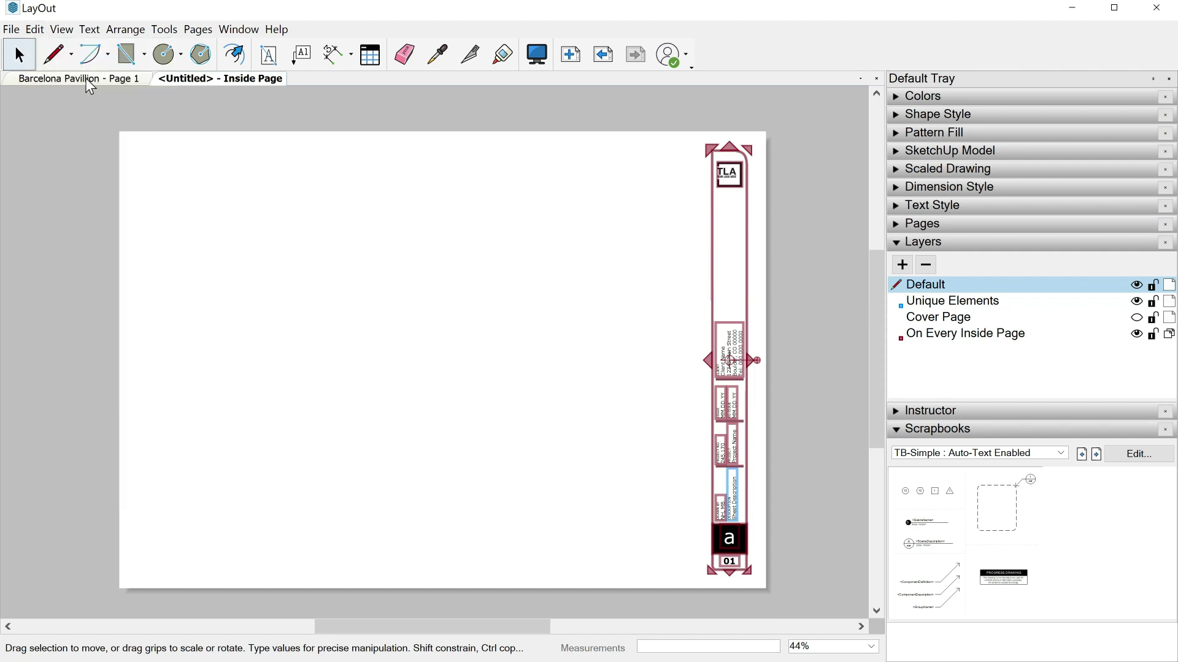
click(86, 78)
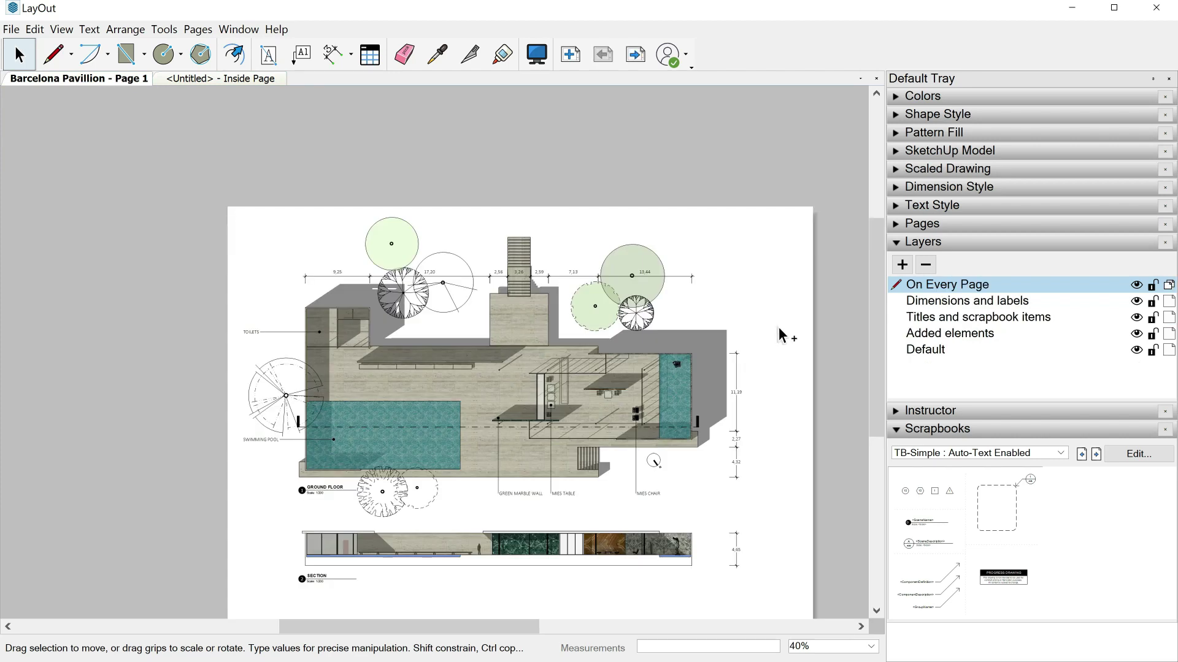
Step: Paste the Rounded title block onto page 1, accepting placement on the On Every Page layer
key(ctrl+v)
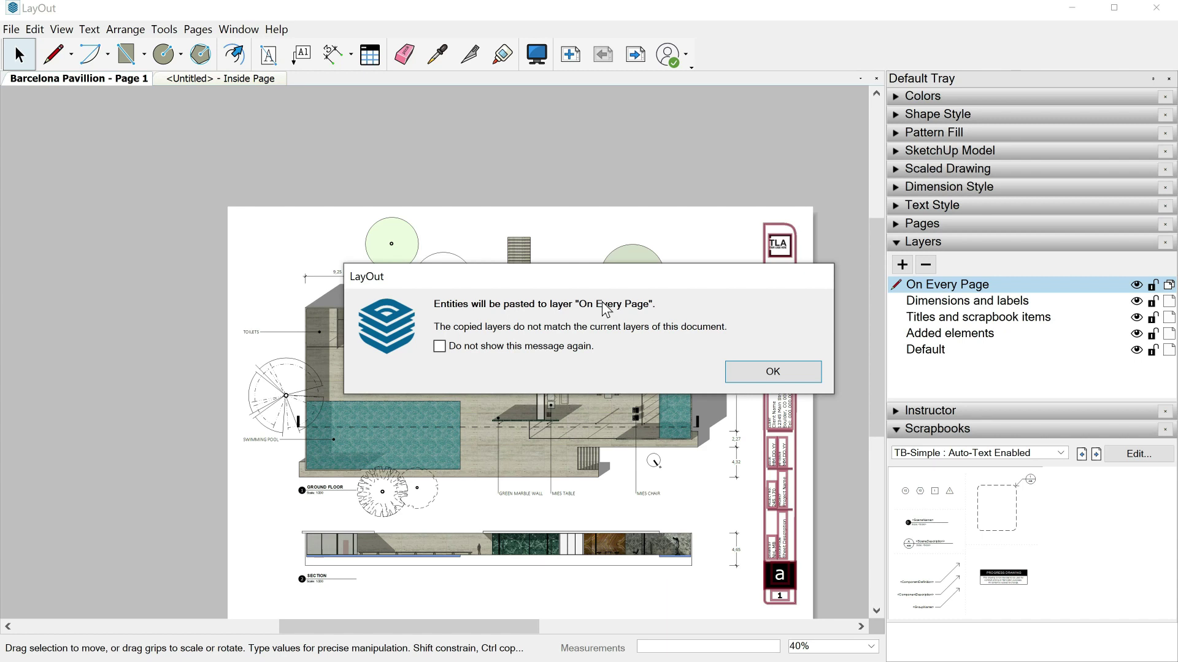
click(787, 371)
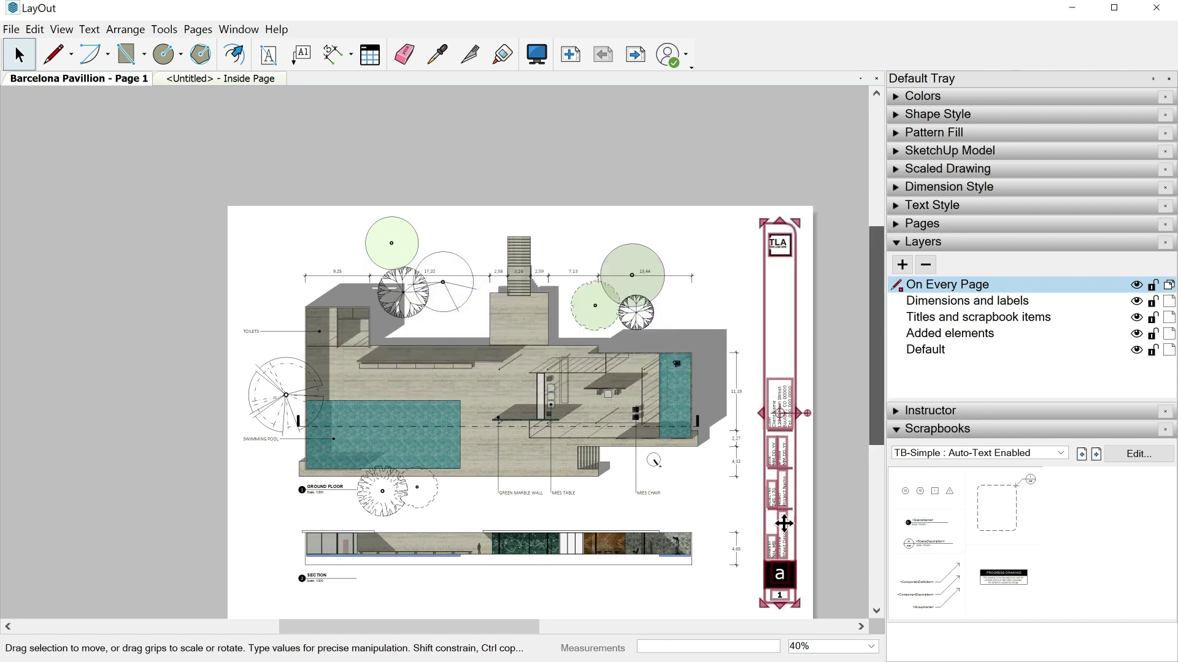
scroll(779, 512, down, 1)
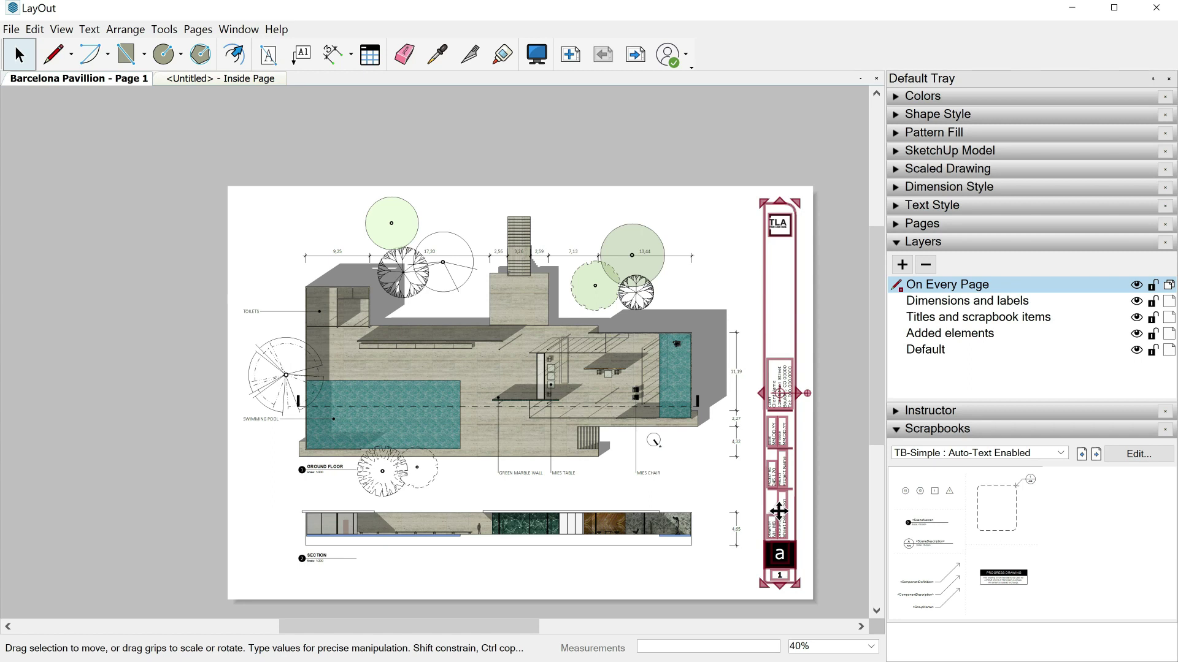
click(696, 196)
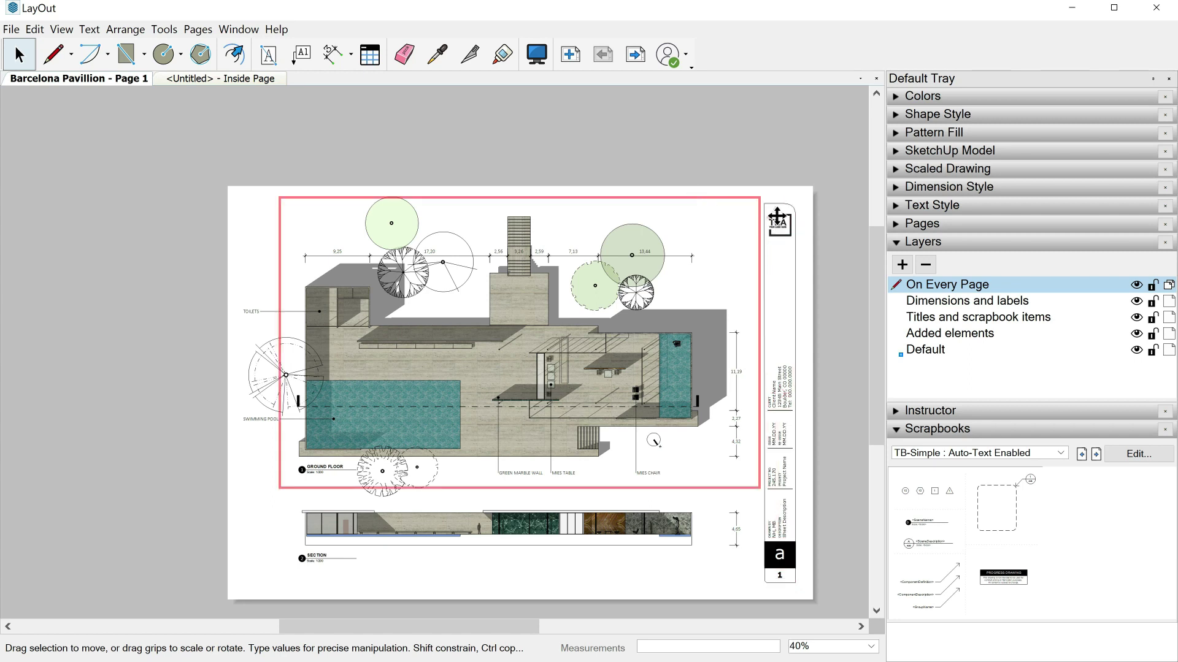
key(Escape)
click(793, 295)
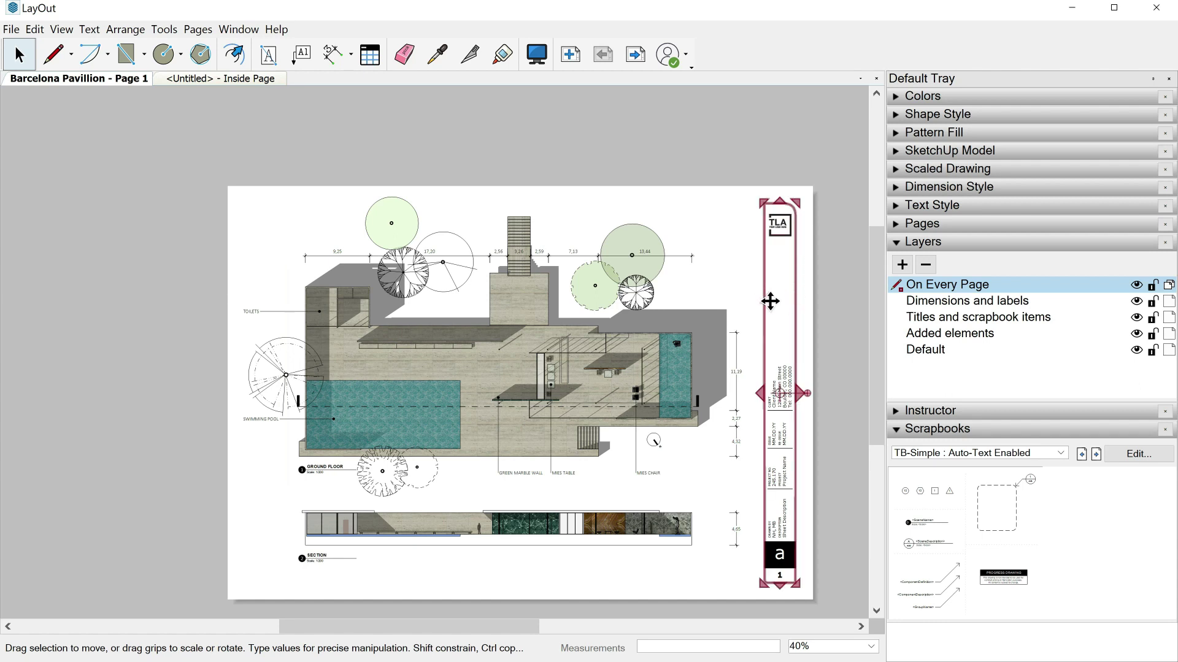
double_click(772, 433)
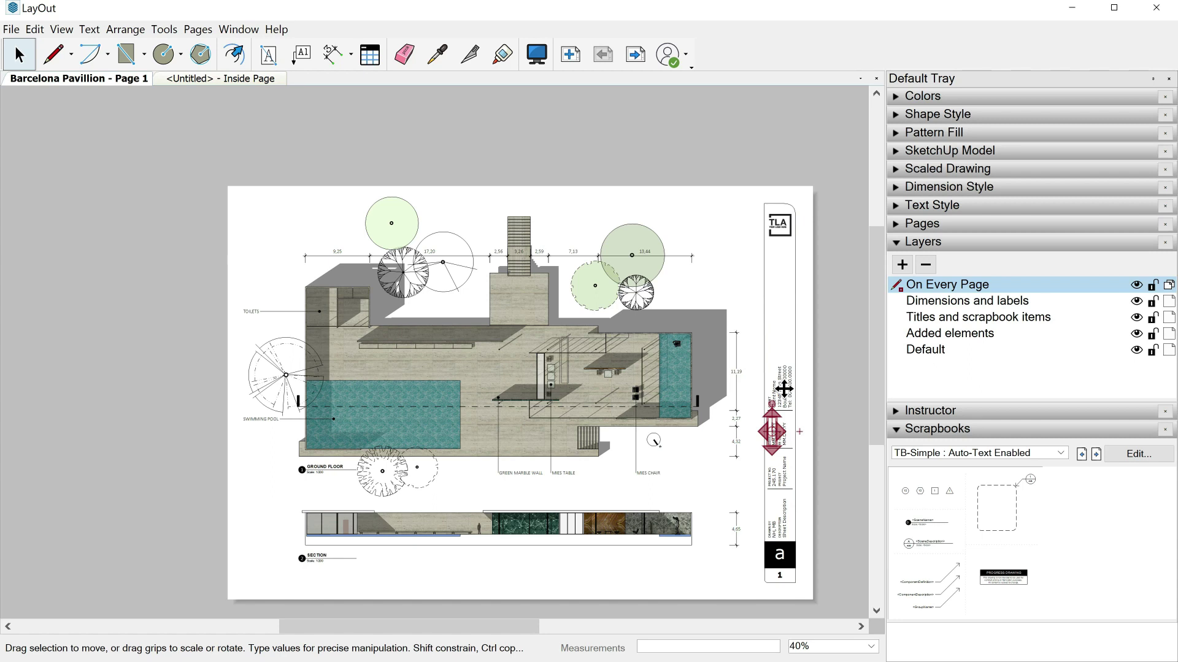
drag(829, 596, 761, 198)
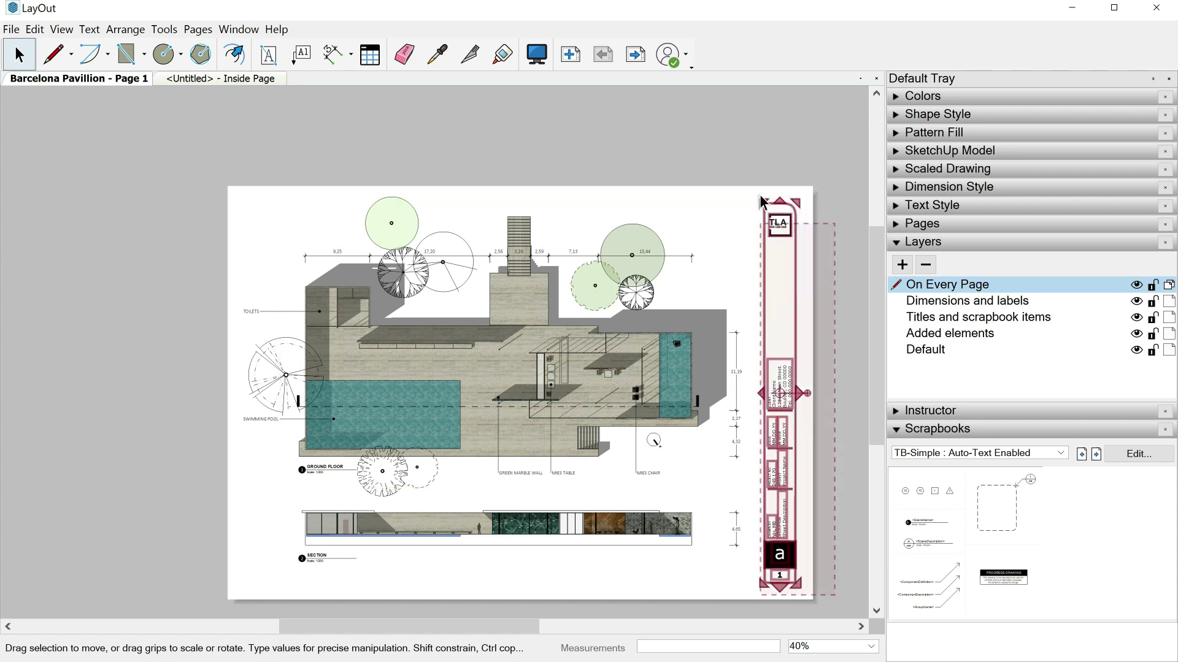
Step: Make the title block pieces one group, then check pages 2 and 3, where it shows page number 3
right_click(786, 382)
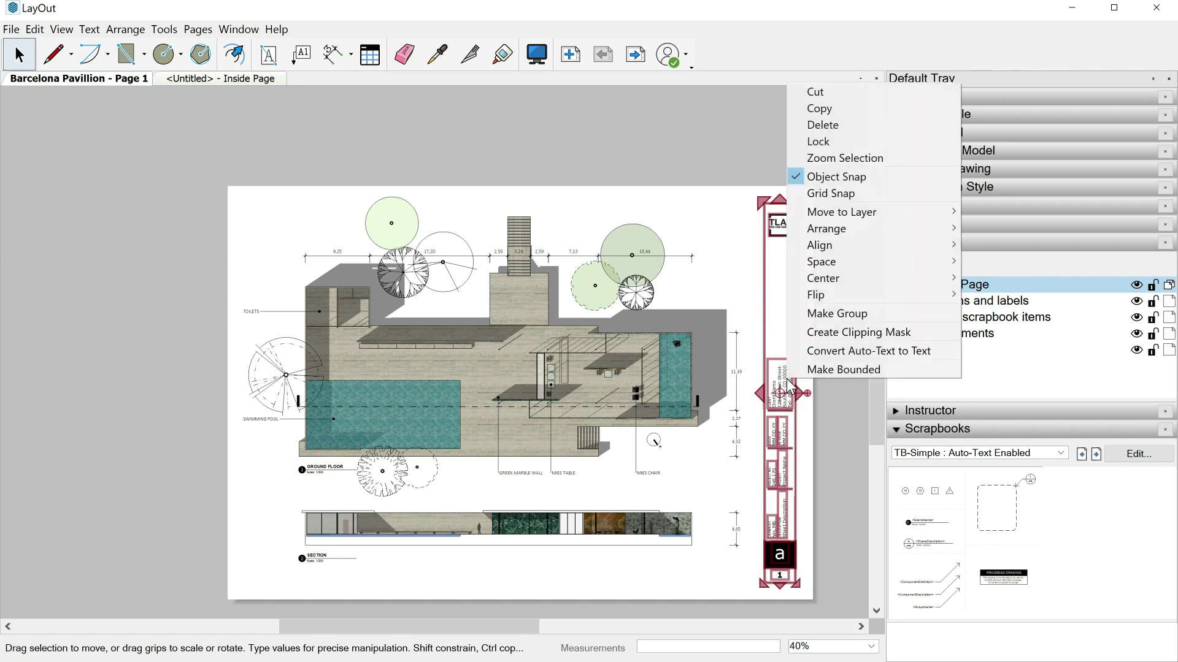
click(825, 312)
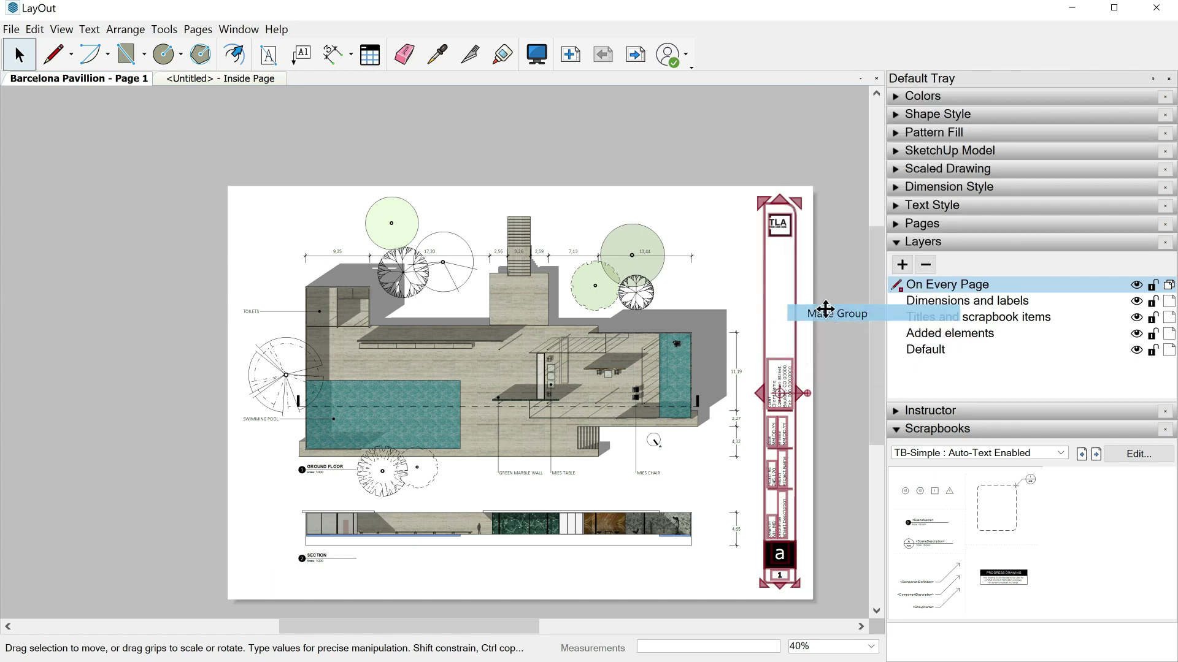
click(636, 54)
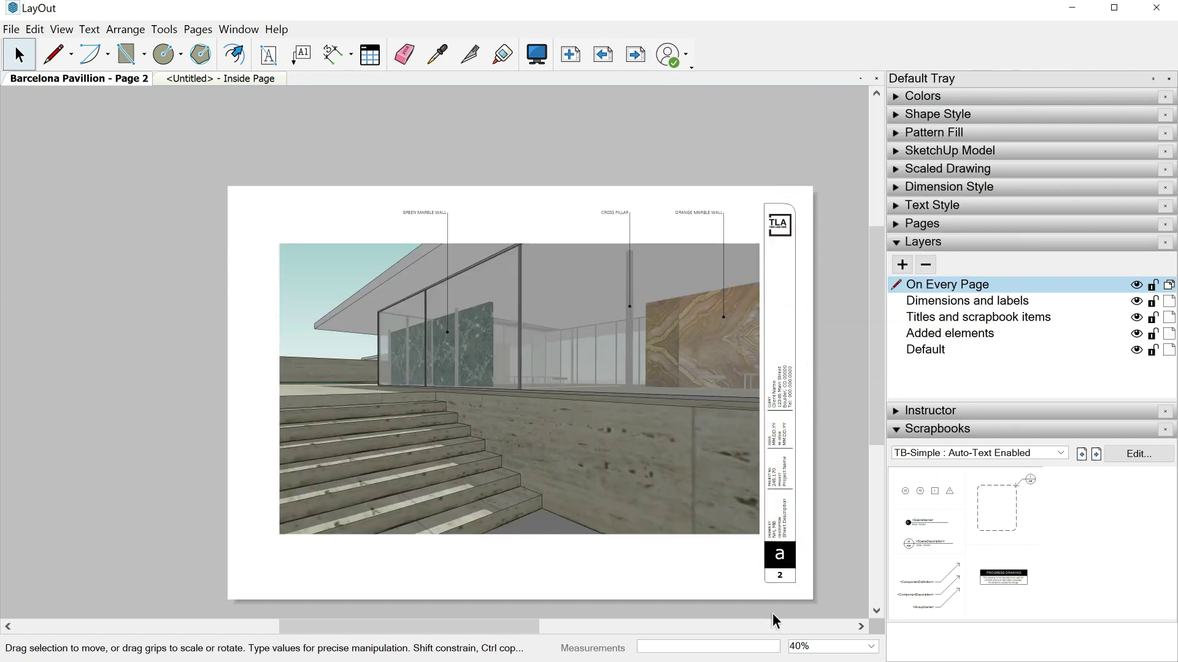
scroll(791, 549, up, 3)
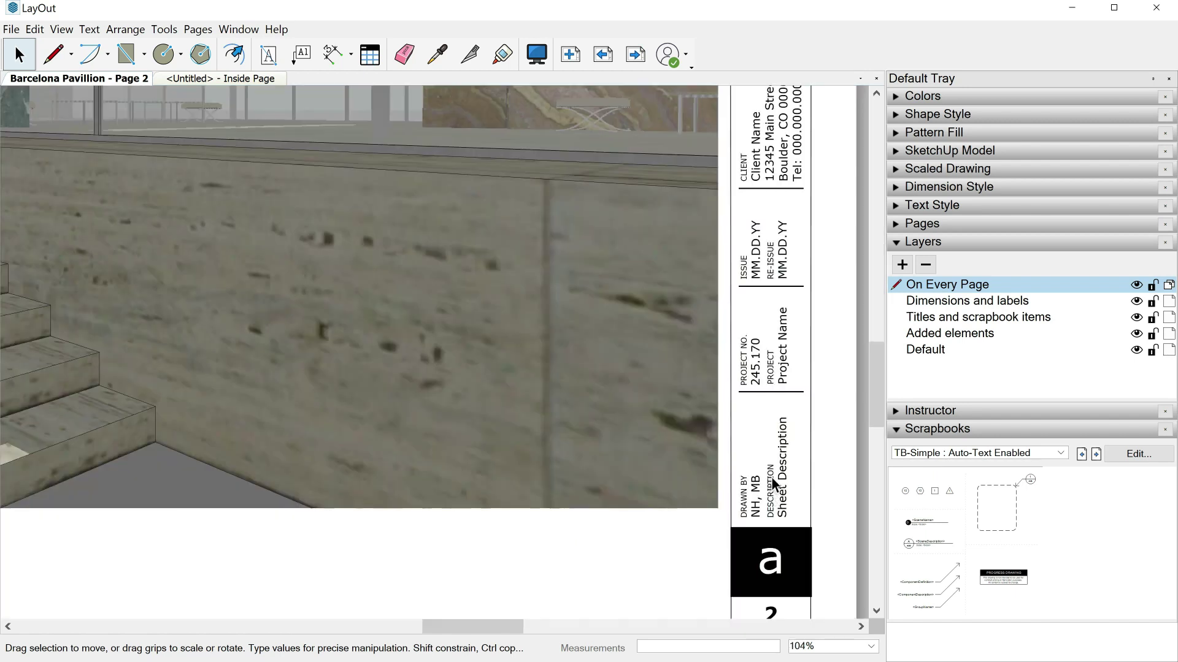
scroll(775, 457, up, 1)
scroll(774, 466, up, 2)
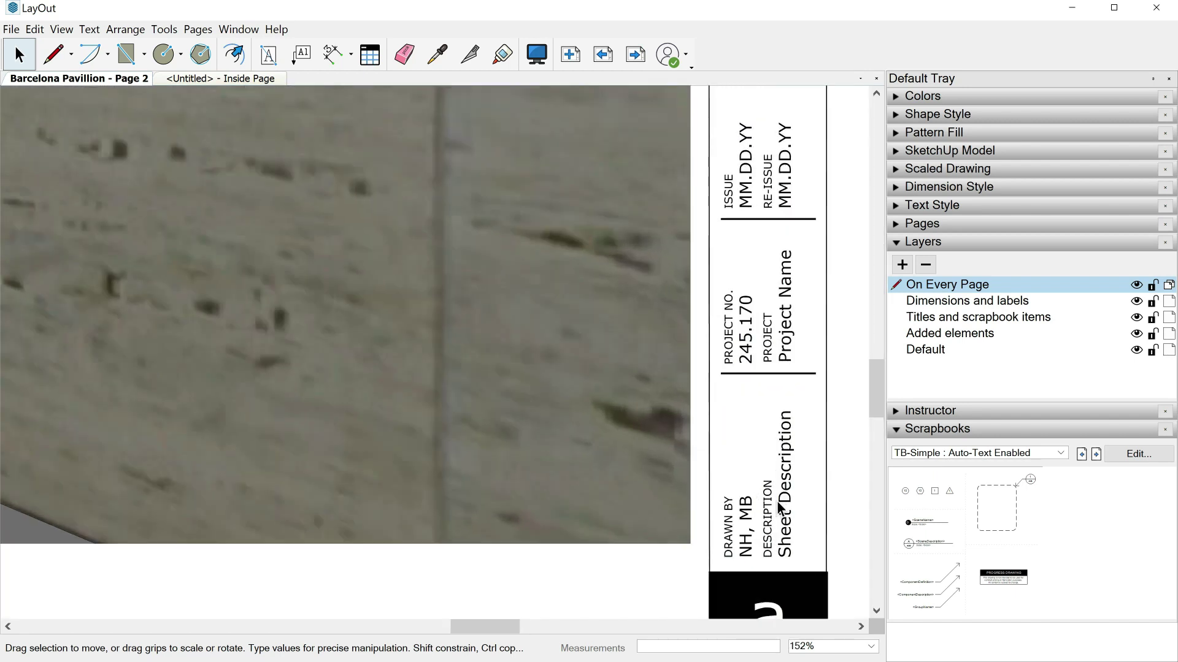
scroll(755, 344, down, 3)
drag(885, 391, 878, 420)
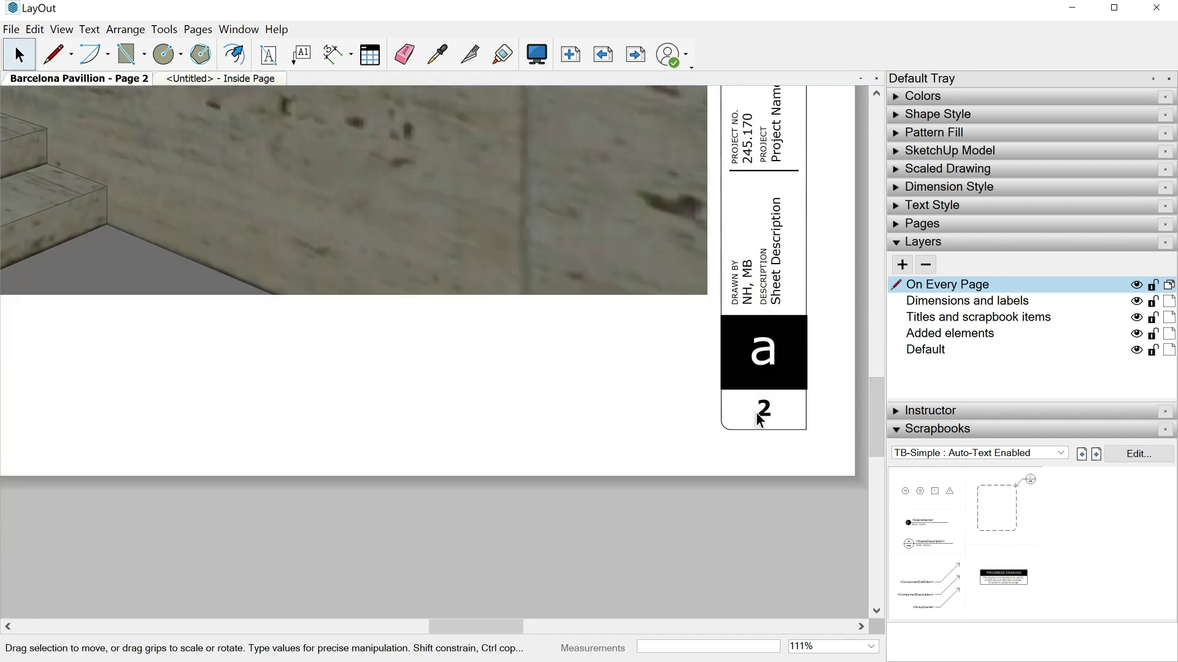
click(635, 54)
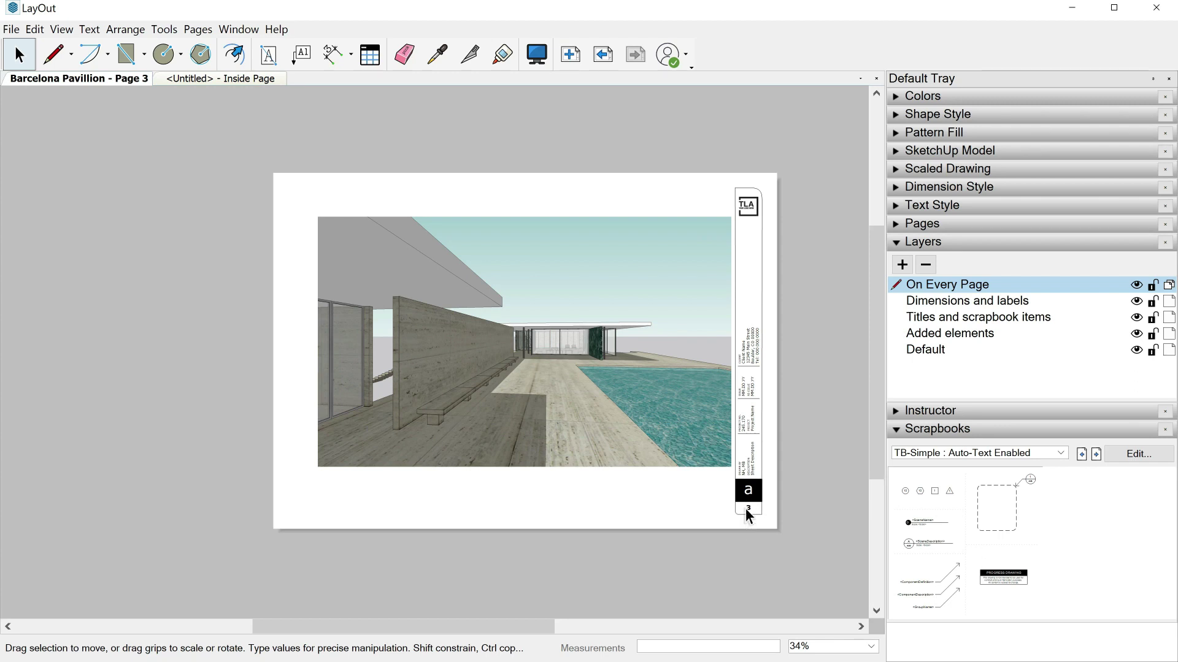
scroll(745, 512, up, 1)
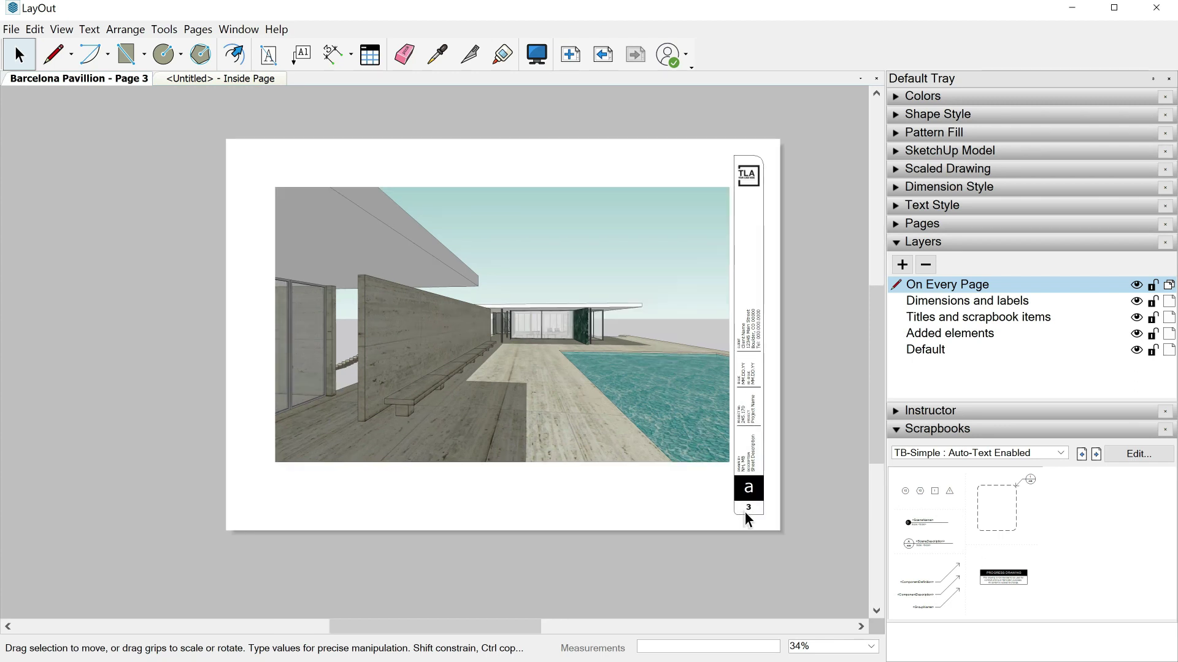
scroll(744, 511, up, 1)
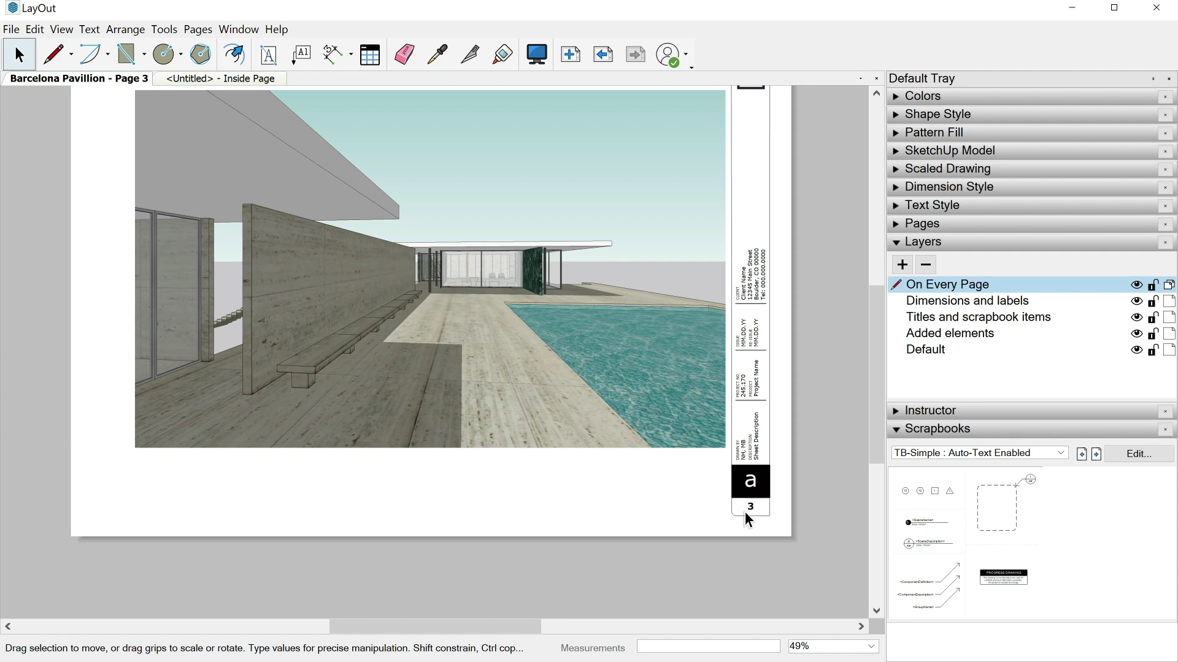
Step: Delete the page-number box inside the title block group, then go back to Page 1 via the Pages list
click(749, 508)
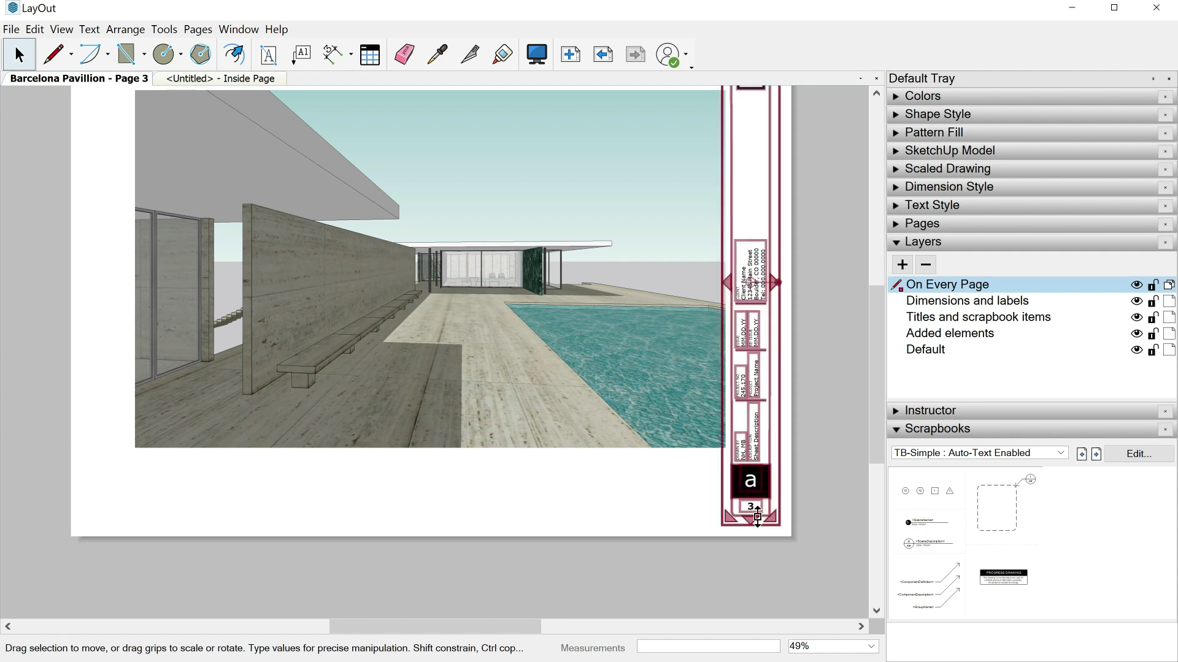
drag(752, 496, 753, 495)
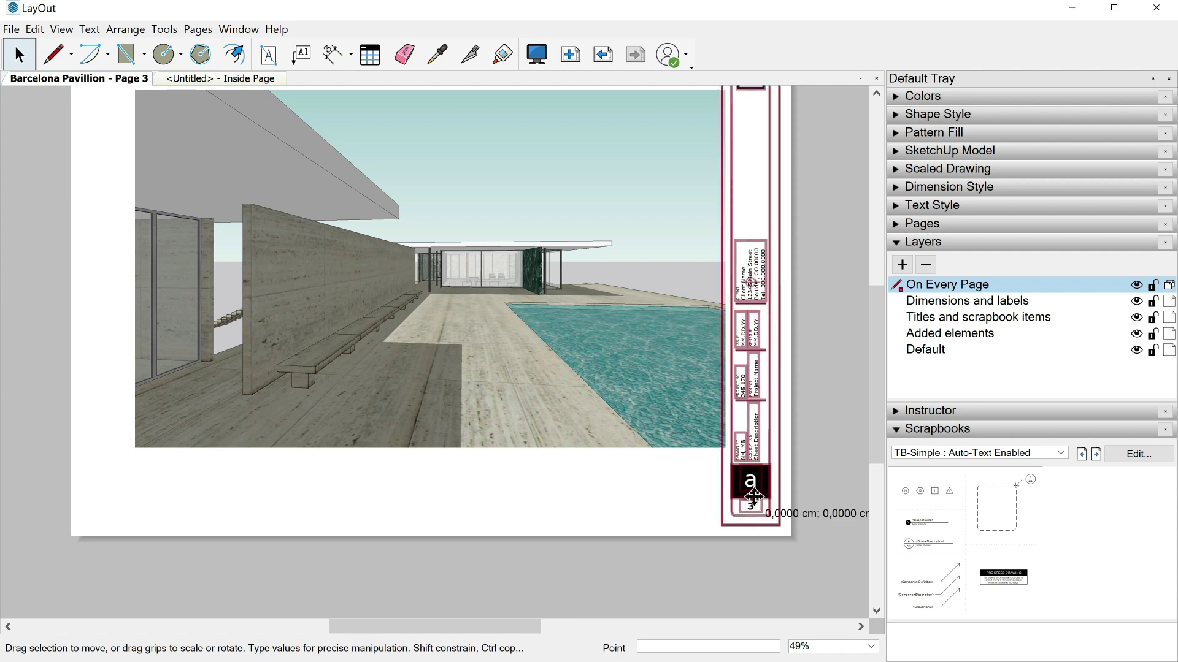
double_click(752, 495)
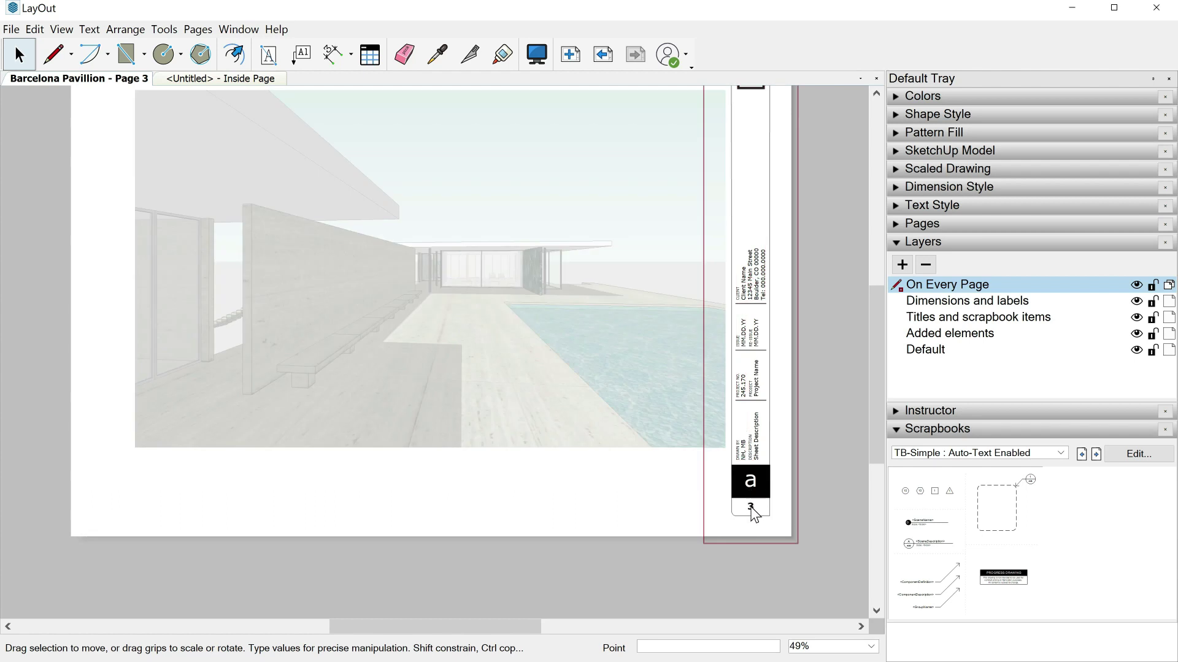
click(749, 506)
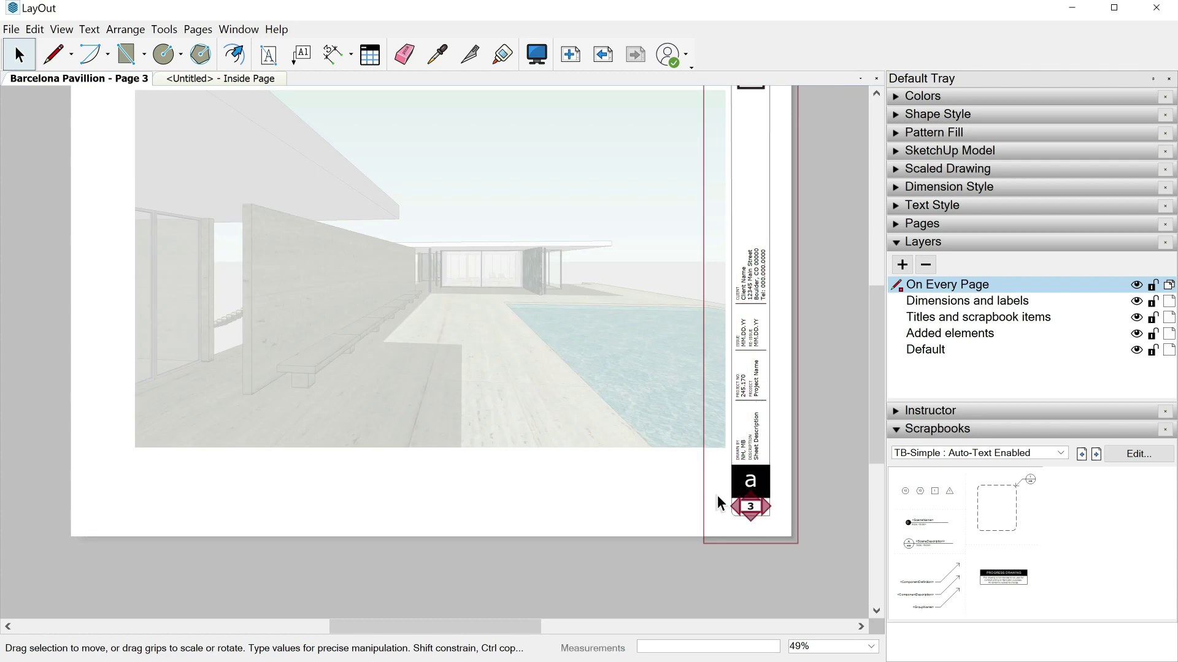
key(Delete)
click(847, 476)
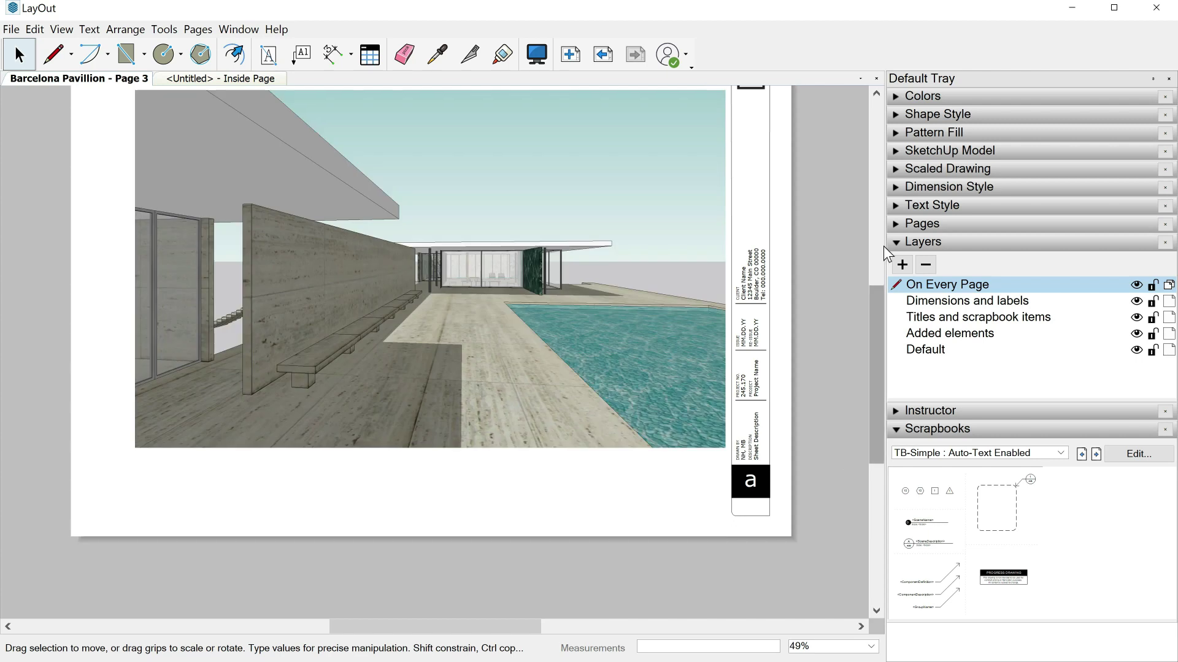
click(898, 225)
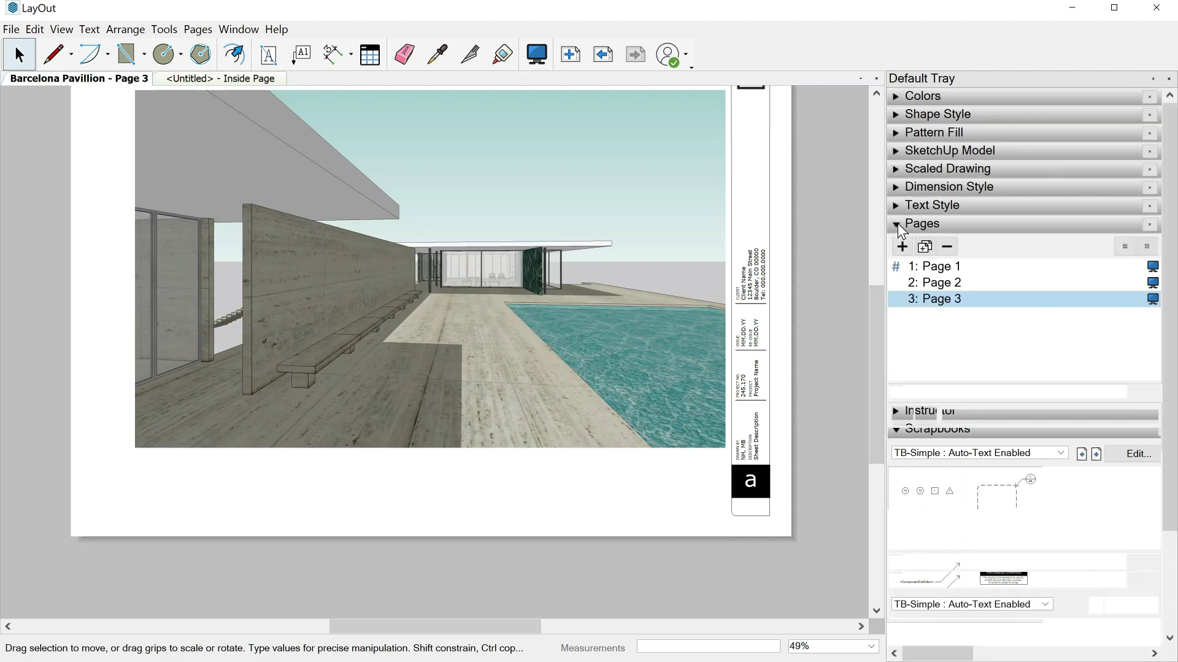
click(945, 268)
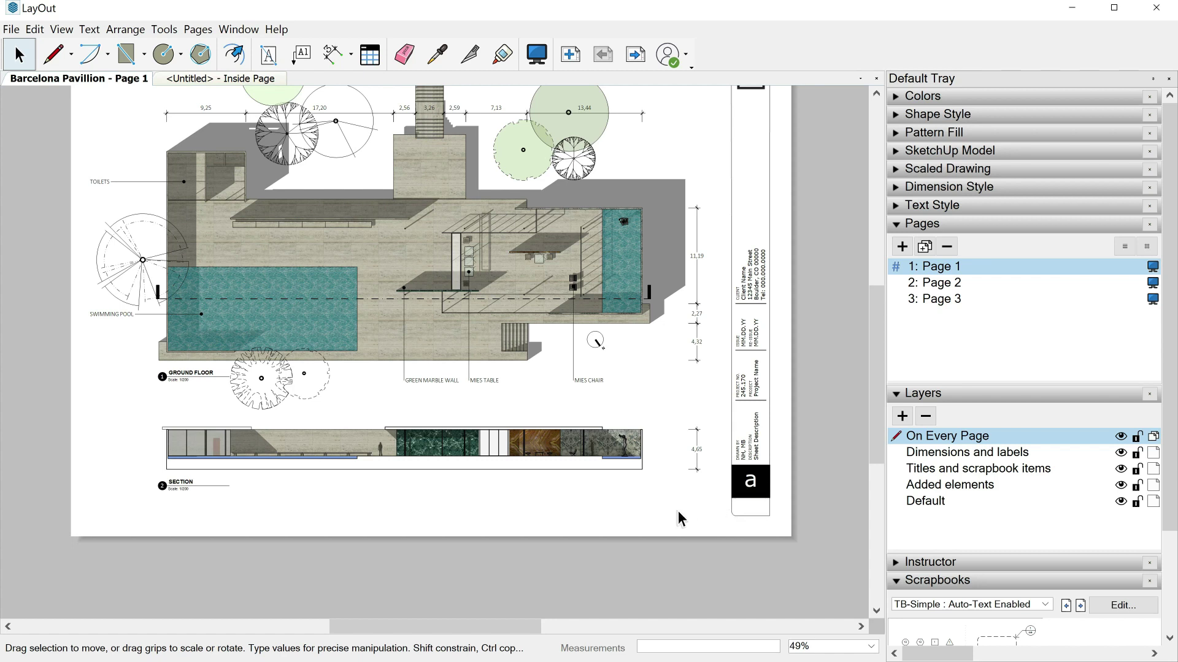
Step: Zoom in, edit the title block group on page 1, and draw a text box below the black 'a' block
click(756, 505)
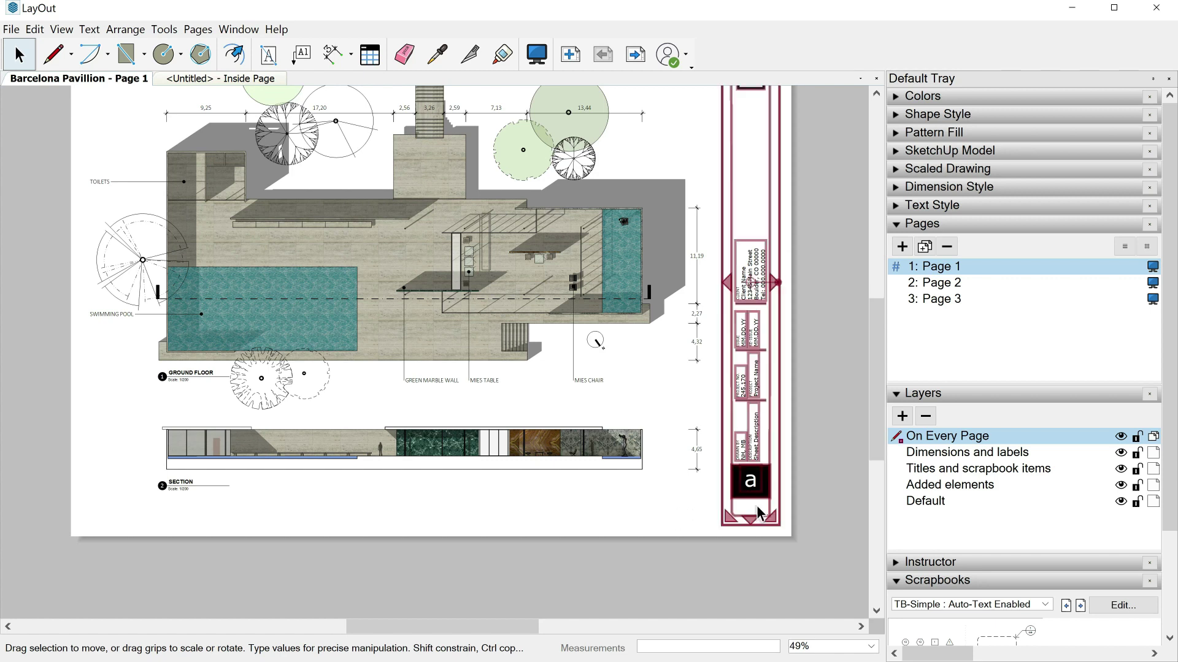
scroll(757, 505, up, 1)
scroll(763, 514, up, 1)
scroll(763, 517, up, 2)
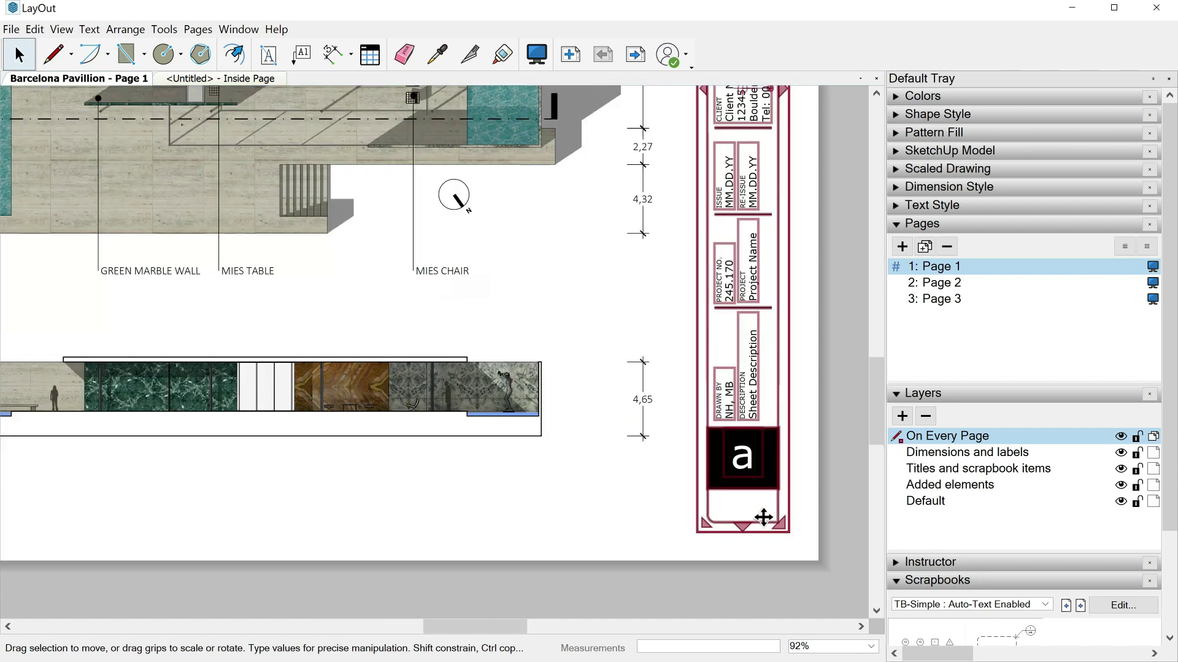
double_click(759, 484)
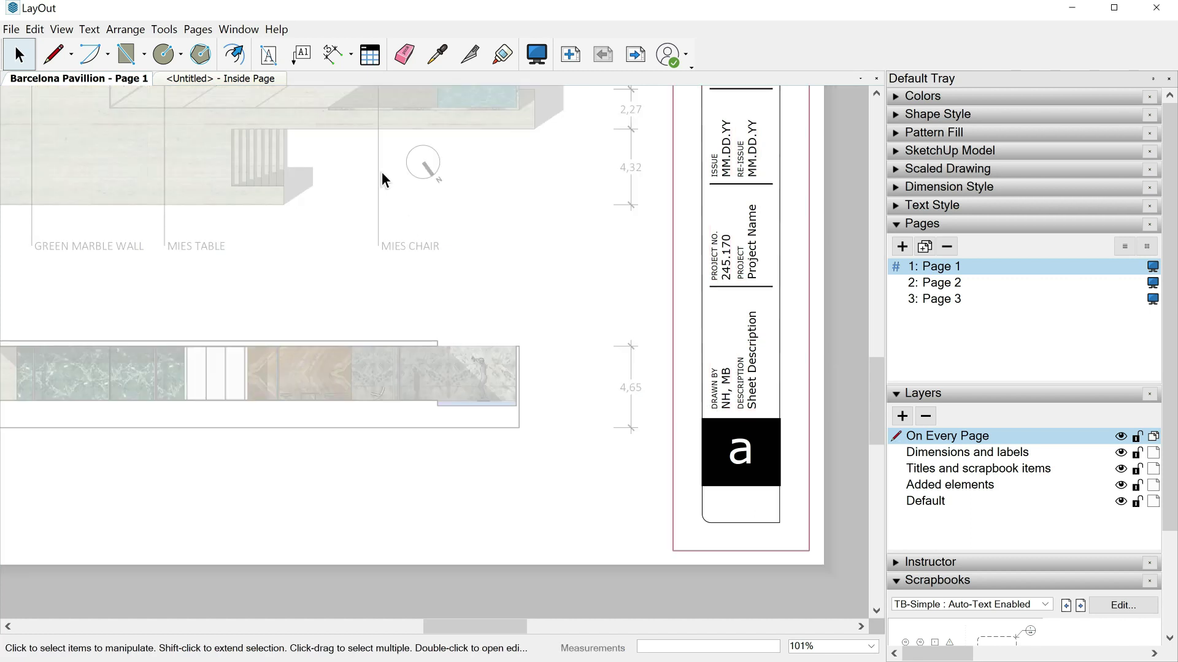
click(268, 55)
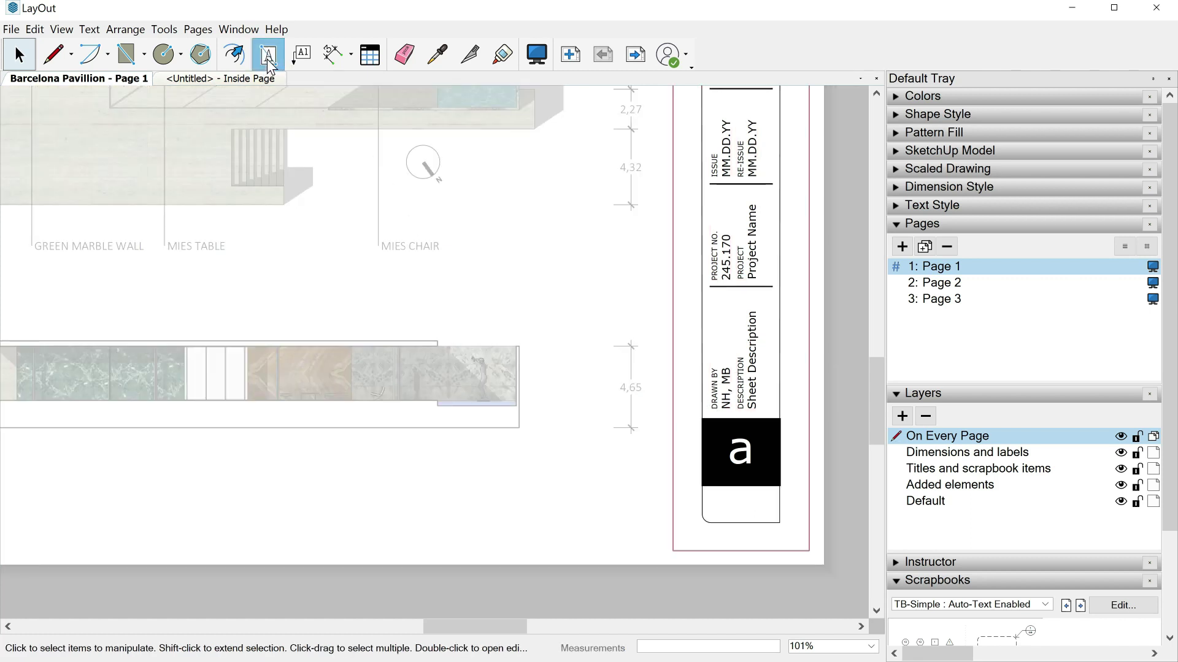
drag(711, 494, 771, 523)
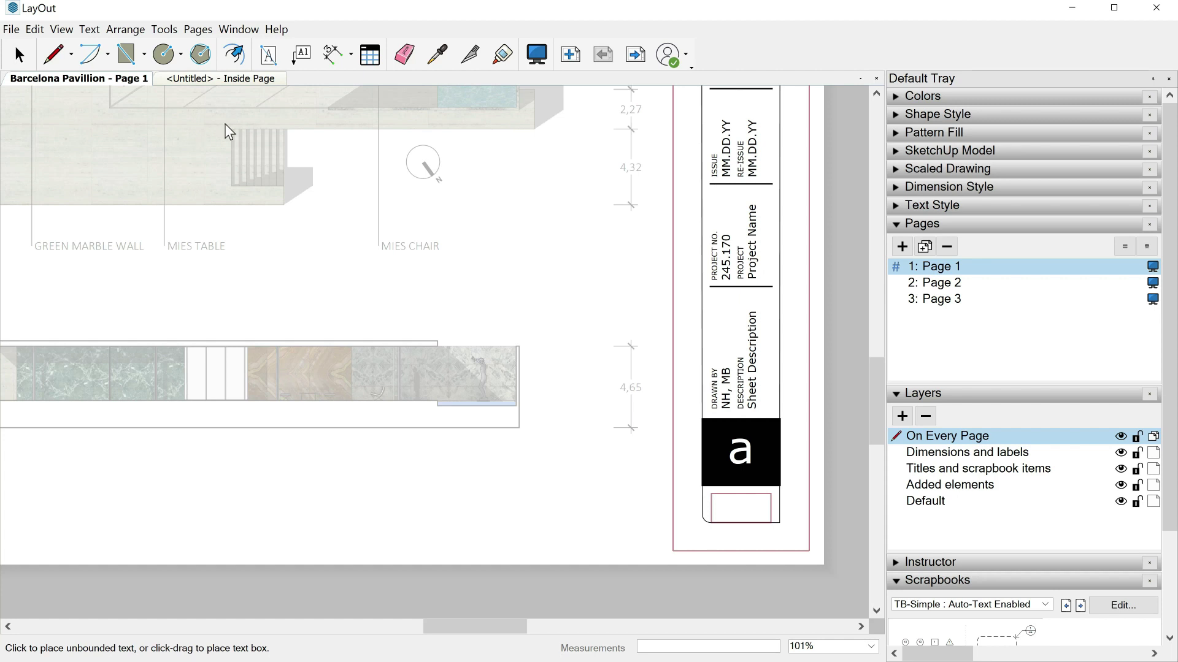
Step: Insert <PageNumber> auto-text from the Text menu into the new text box, so it shows 1
click(92, 31)
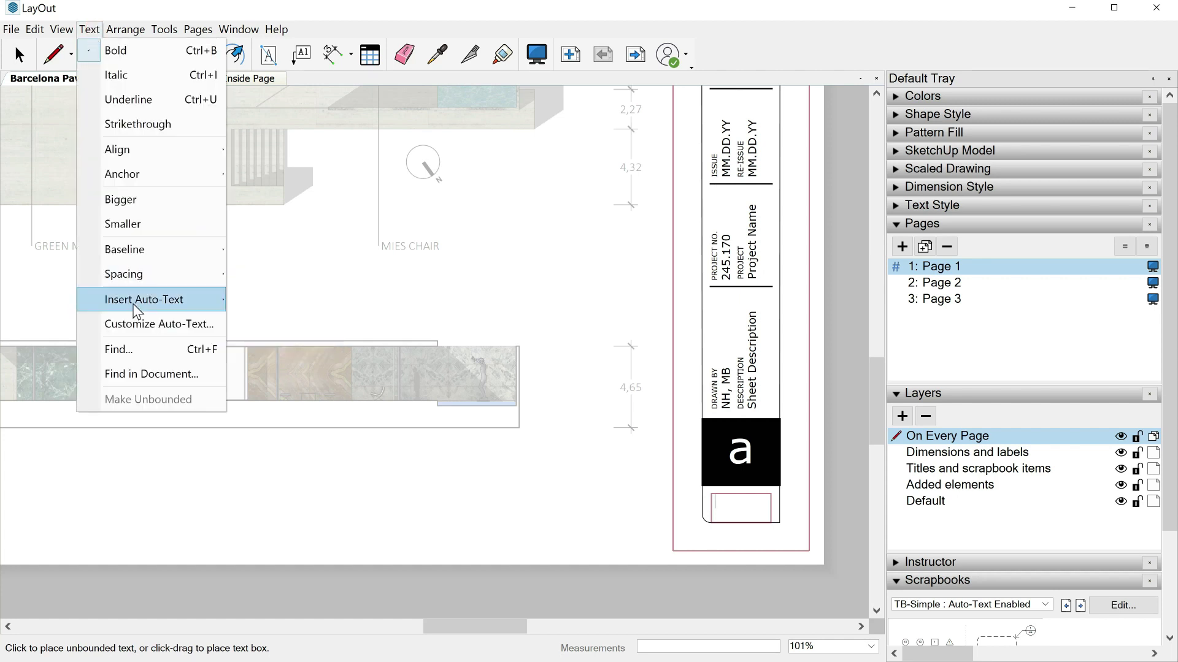
mouse_move(135, 305)
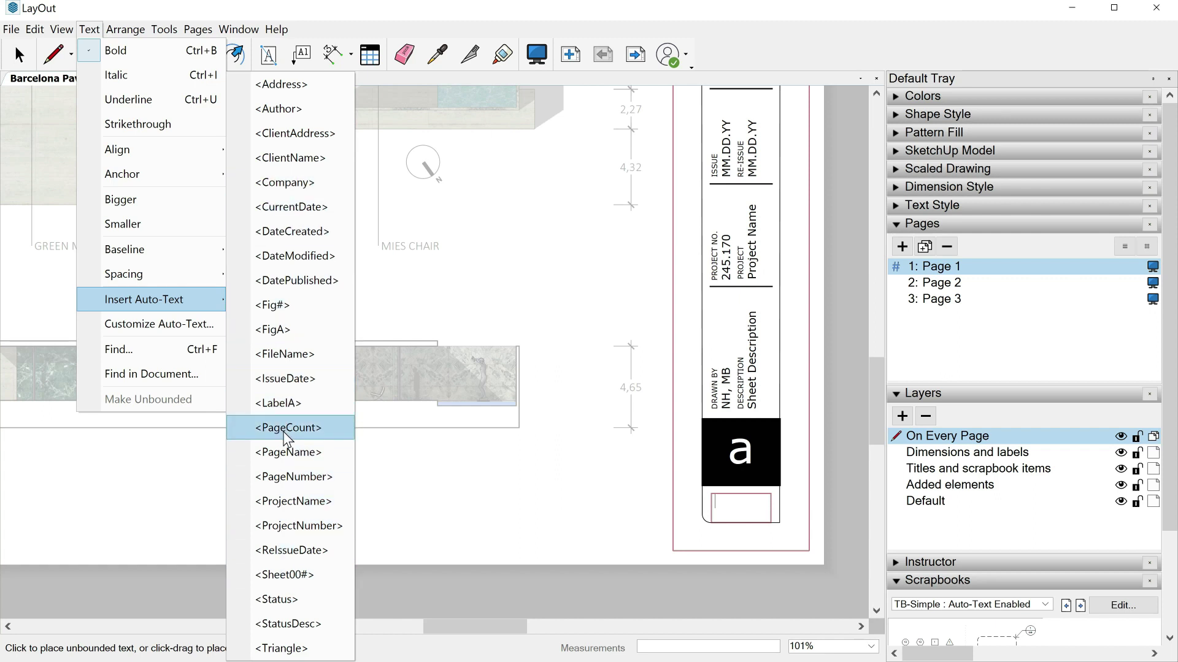
click(283, 476)
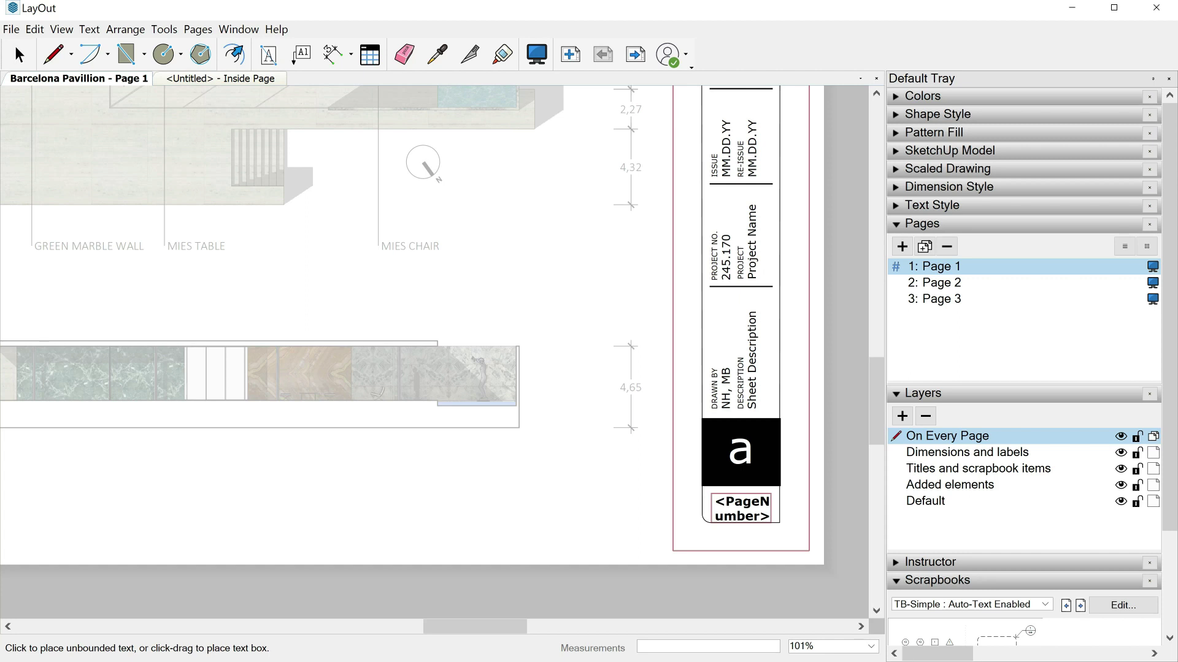
click(609, 482)
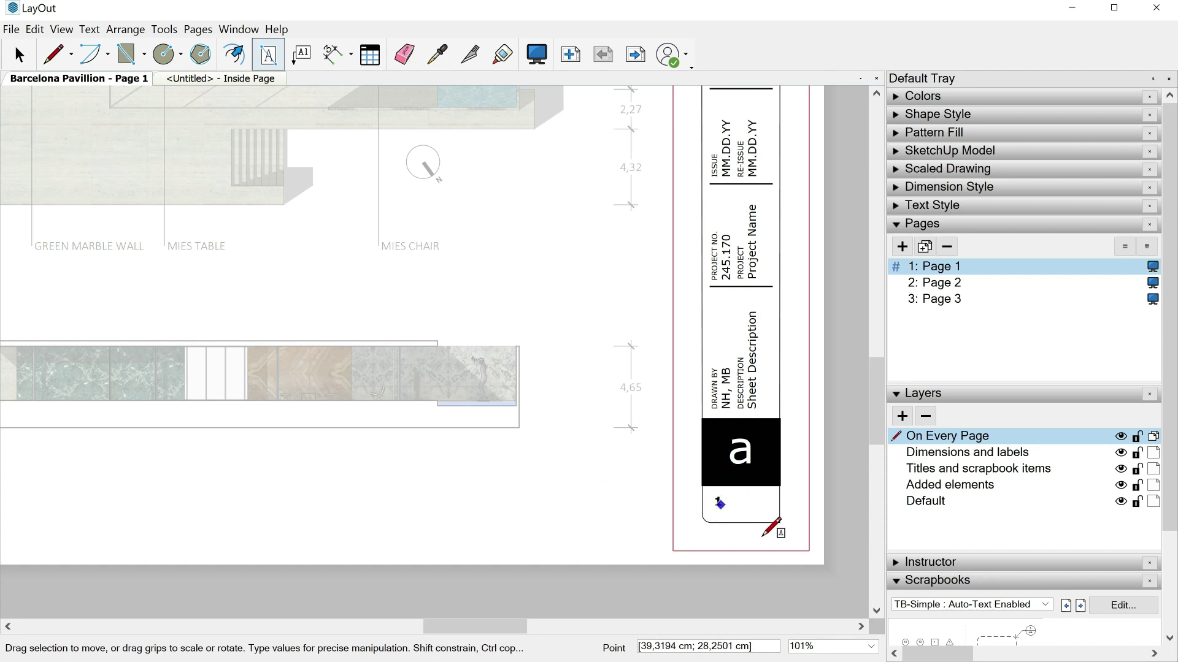
Step: Set the title block's page number to bold 14 pt text, centre-aligned in its box
key(space)
click(717, 501)
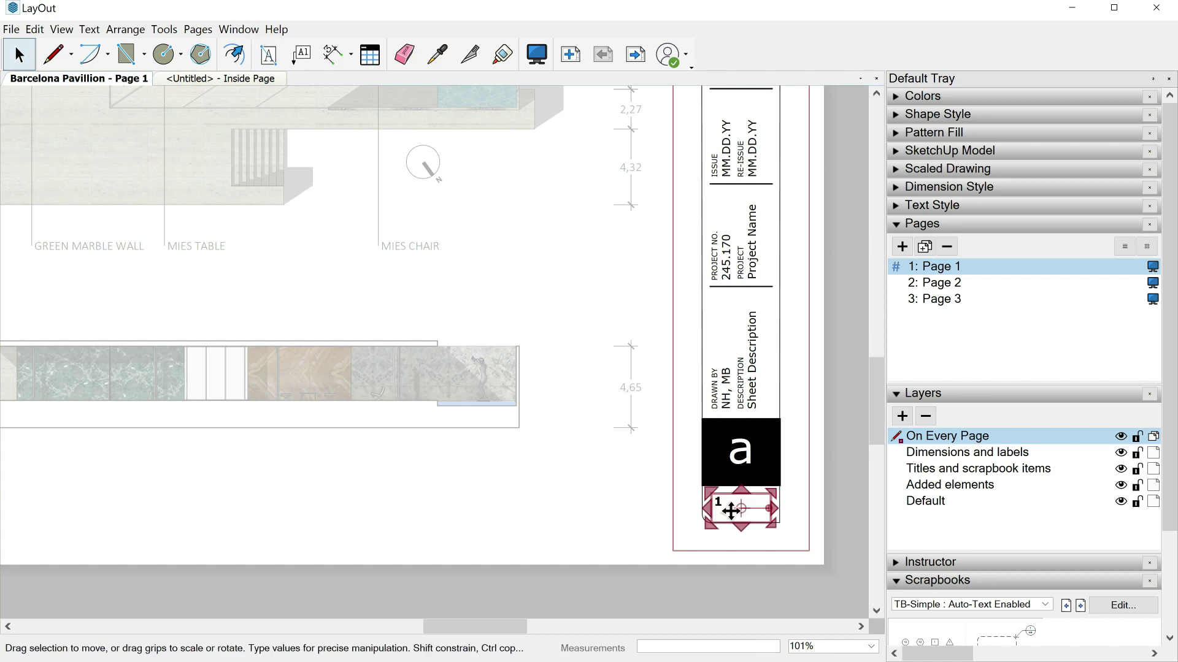
click(896, 206)
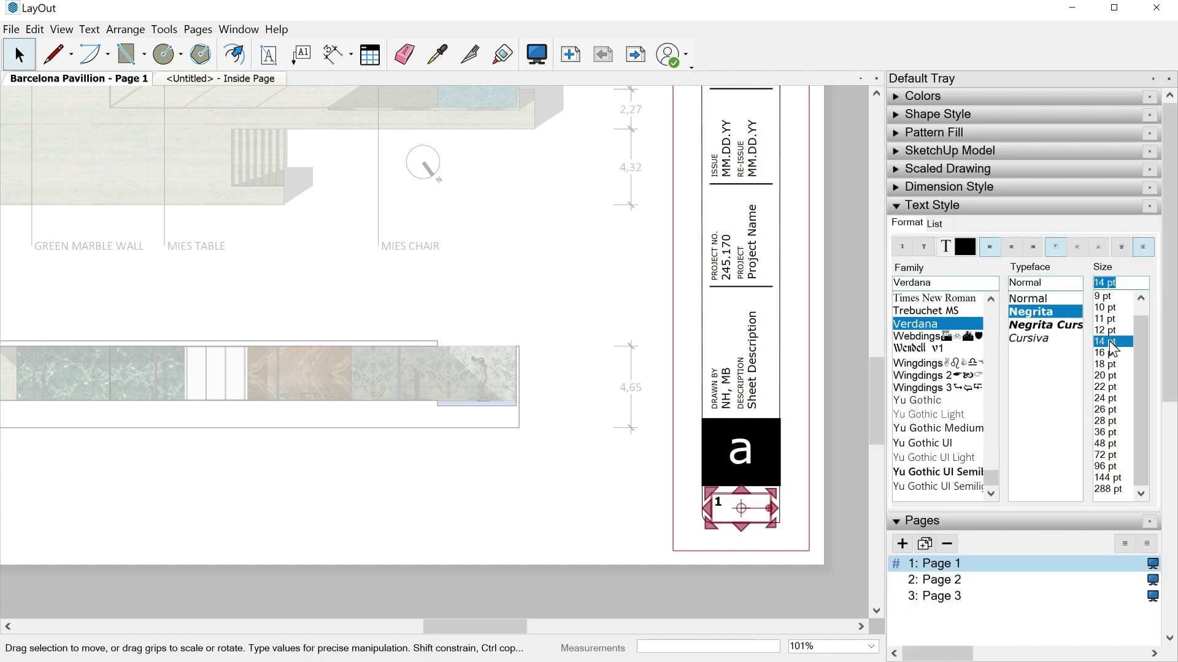
click(1110, 344)
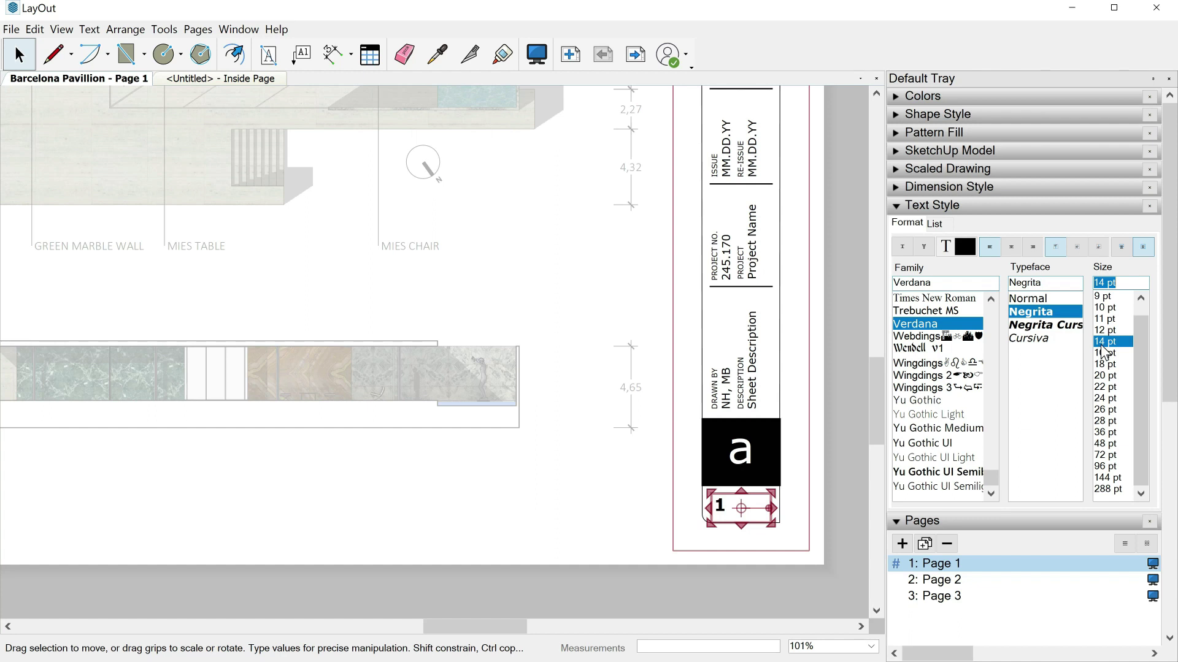
click(1011, 248)
click(513, 485)
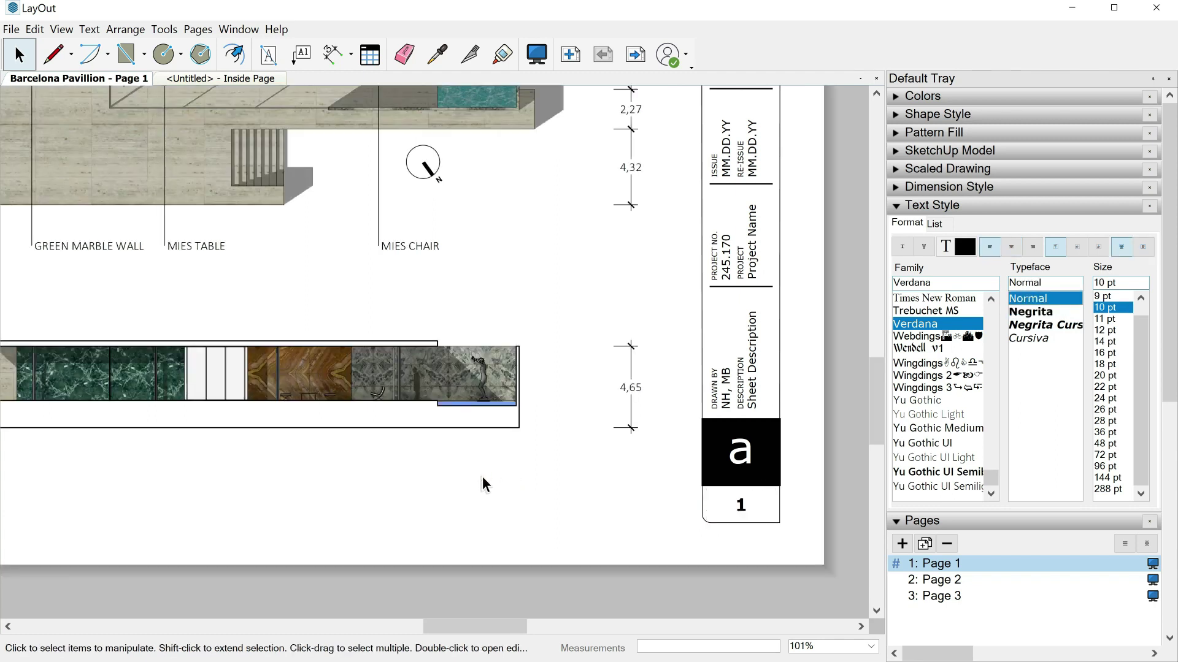
Step: Zoom out and move through Page 2 to Page 3, checking each sheet's page number
scroll(484, 485, down, 2)
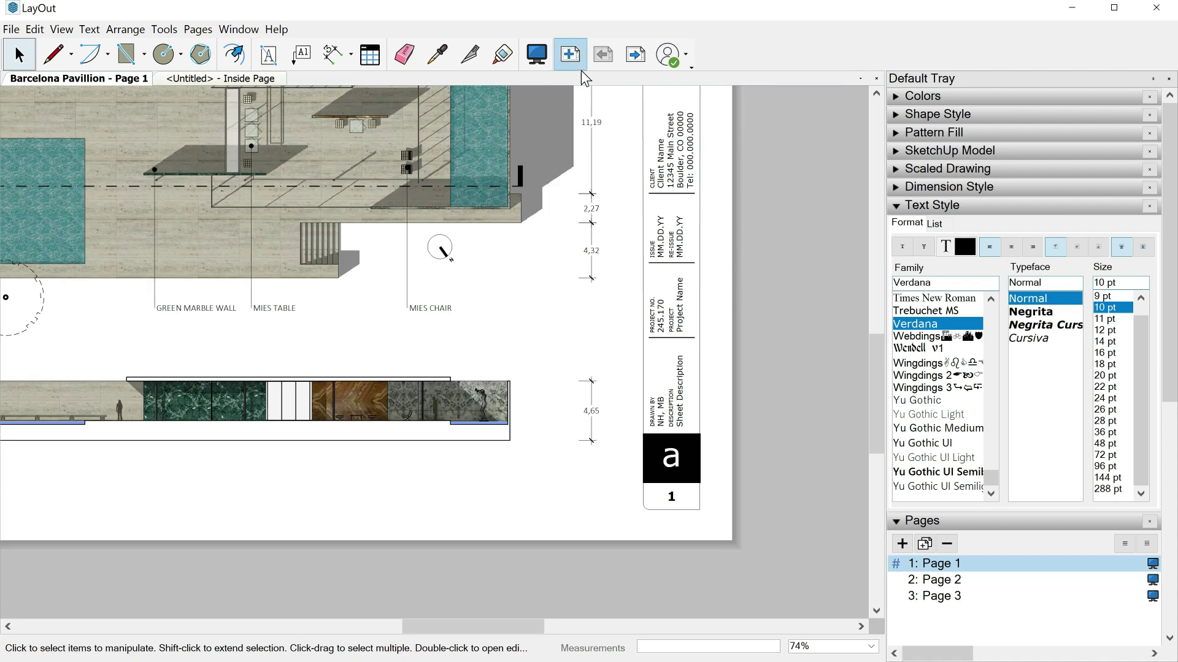
click(631, 54)
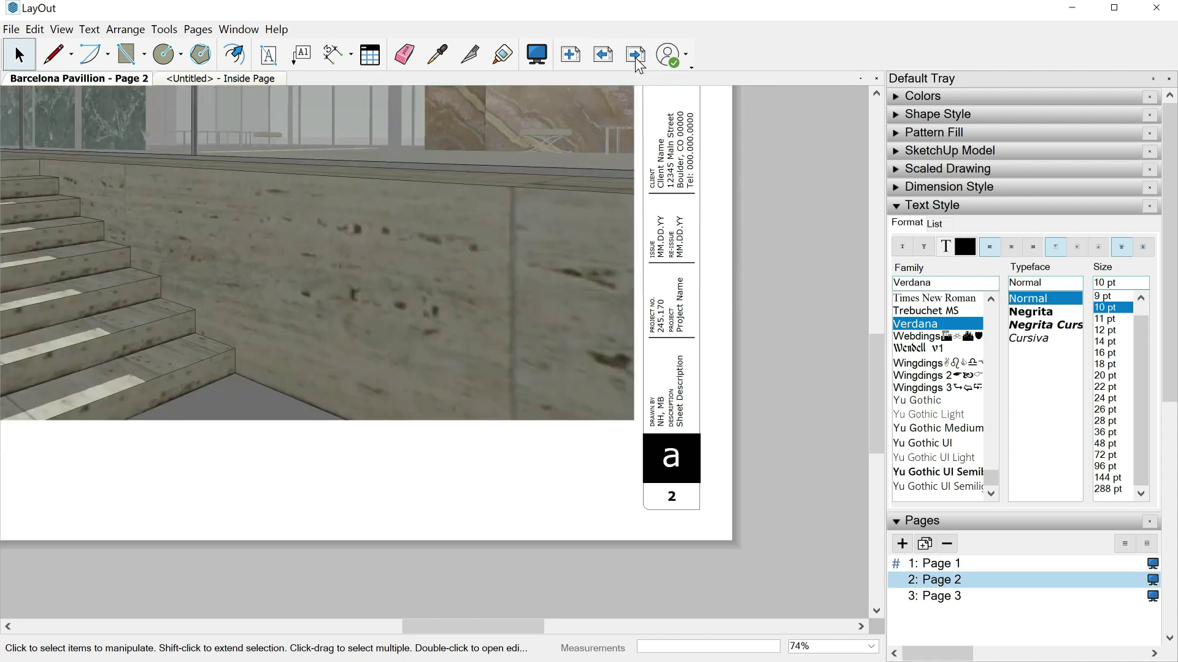
click(633, 55)
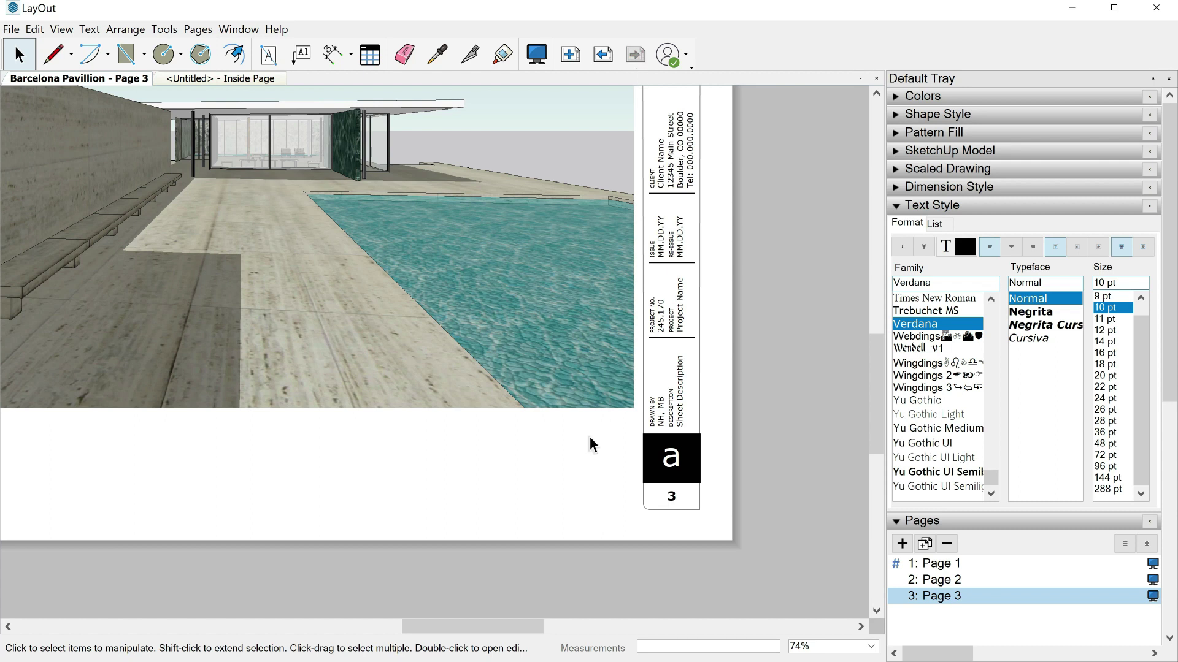
scroll(673, 325, up, 3)
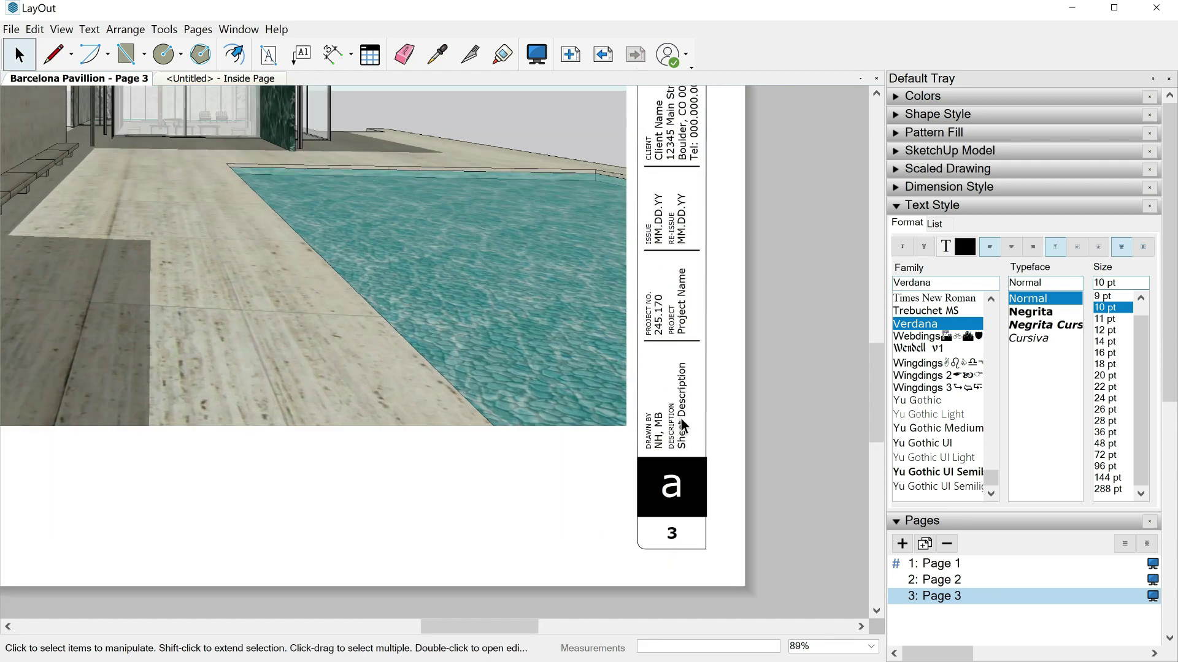
Step: Zoom in and open the title block's DRAWN BY text for editing
scroll(673, 423, up, 3)
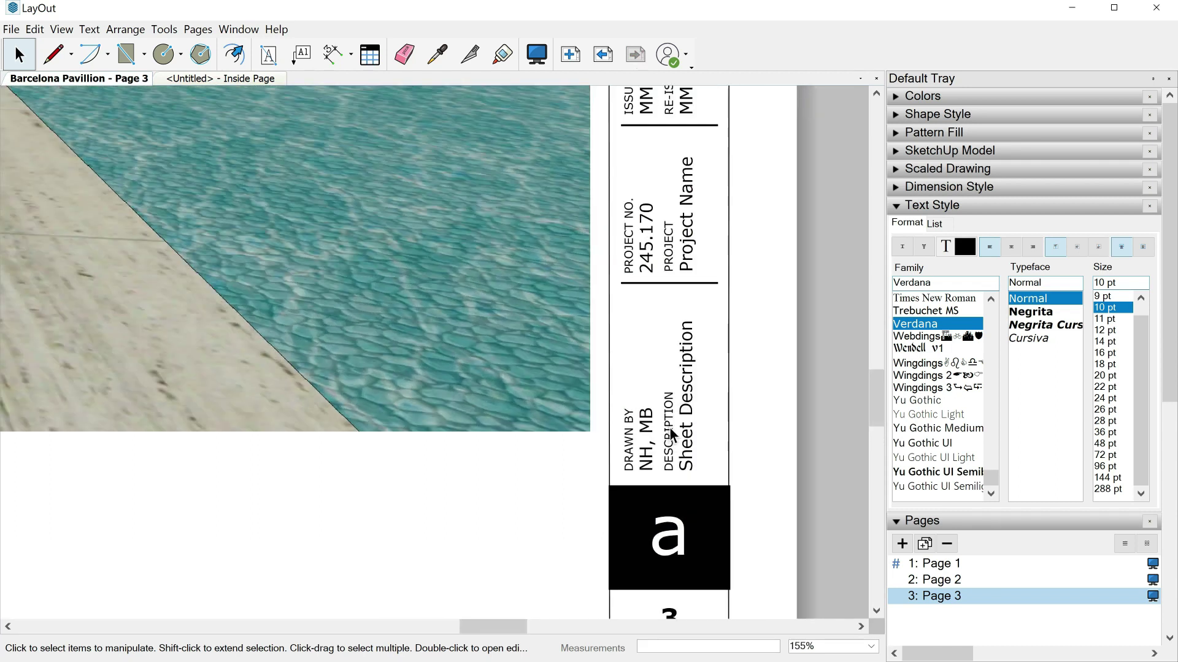
scroll(673, 445, up, 1)
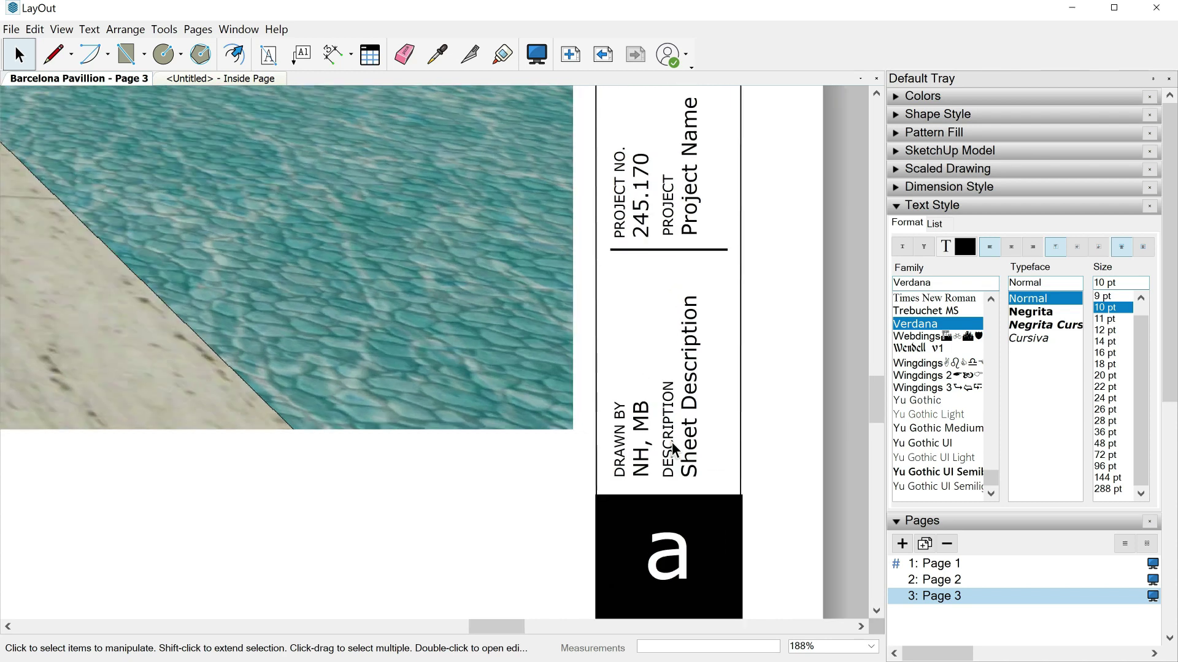
click(673, 448)
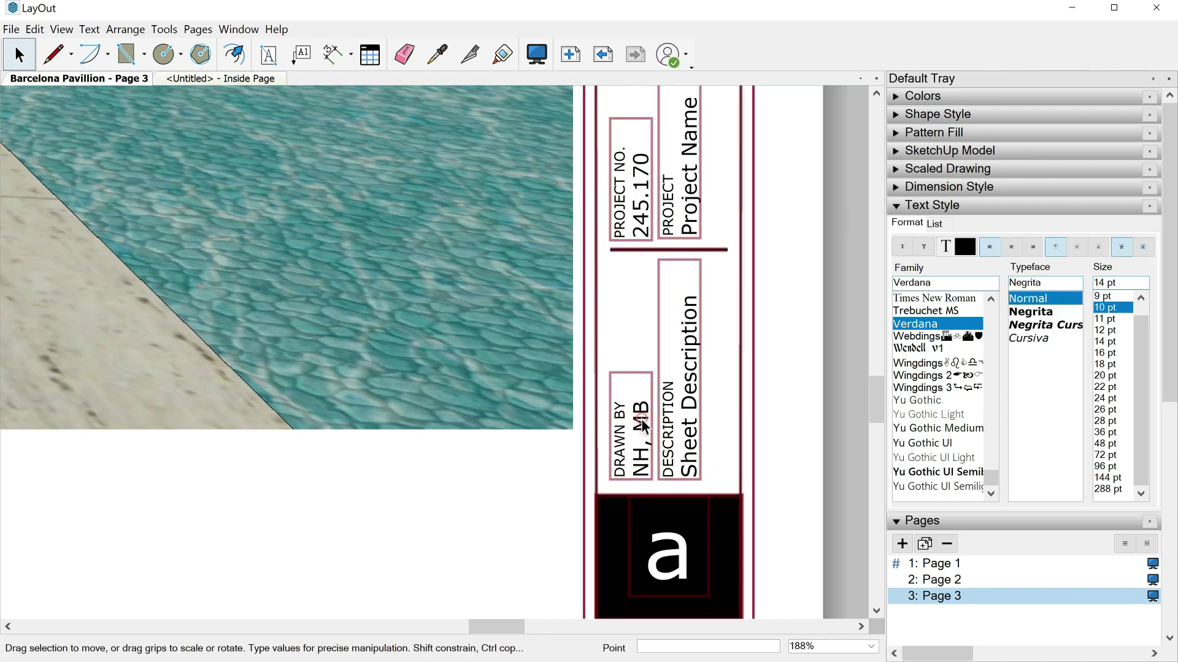
double_click(643, 424)
double_click(643, 423)
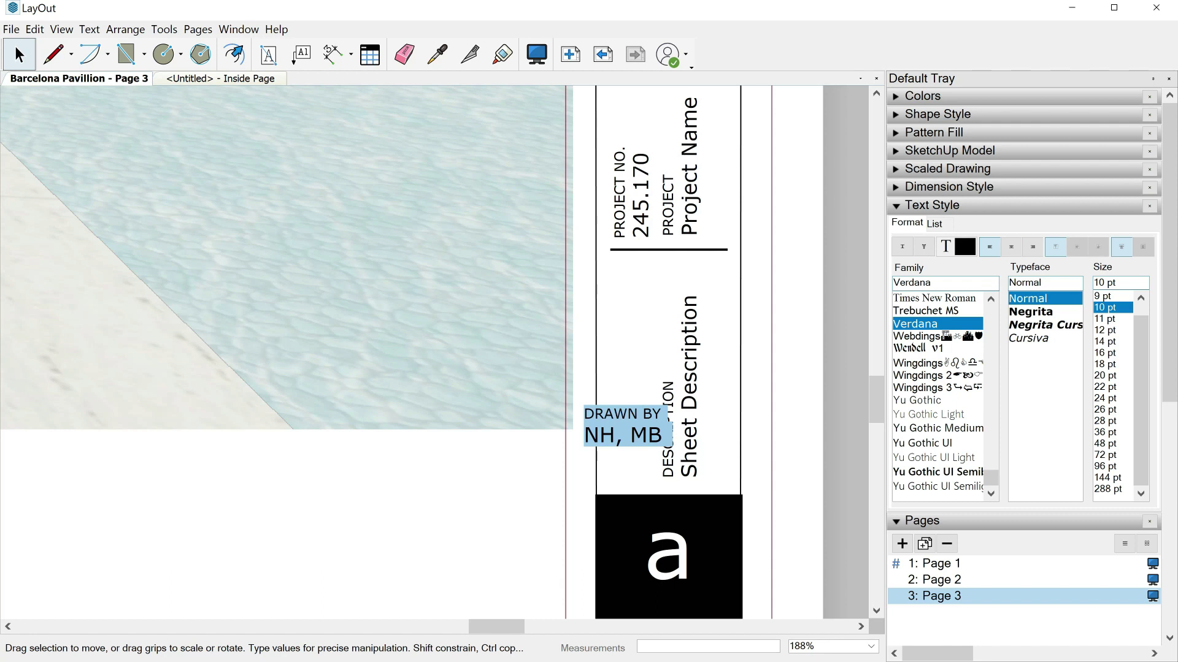
Step: Select the first drafter's initials in the DRAWN BY name line
click(646, 412)
double_click(651, 415)
click(600, 437)
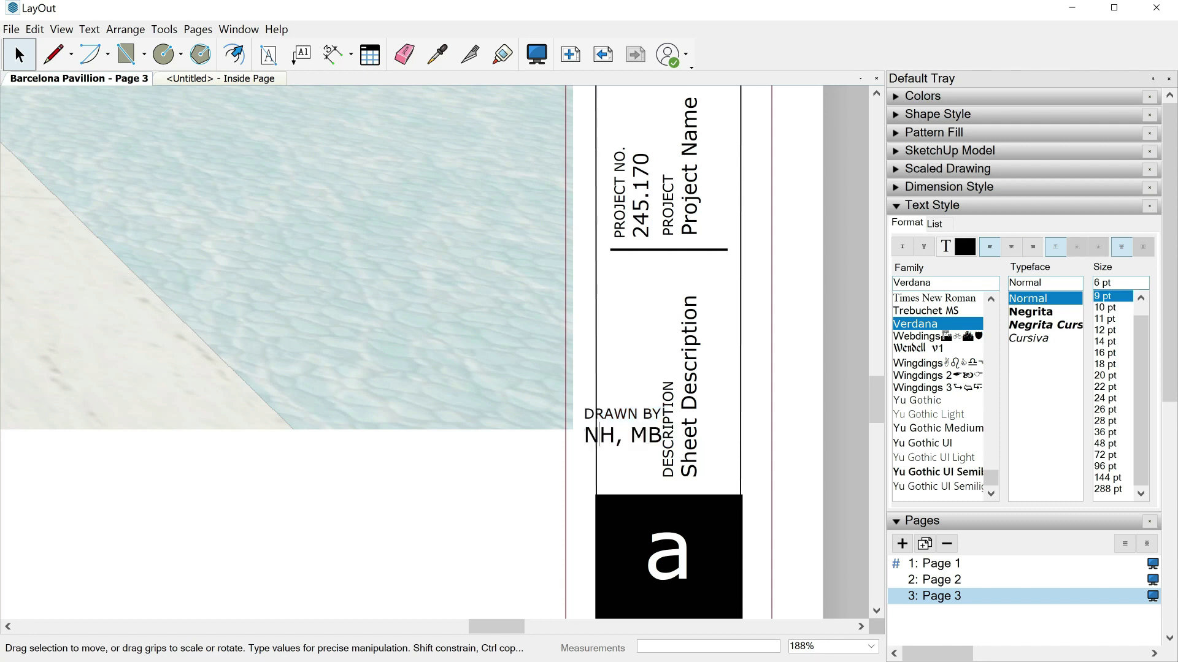
key(Right)
key(shift+Right)
key(shift+Right)
Step: Type the drafter's full name in place of the selected initials
text(MANUEL)
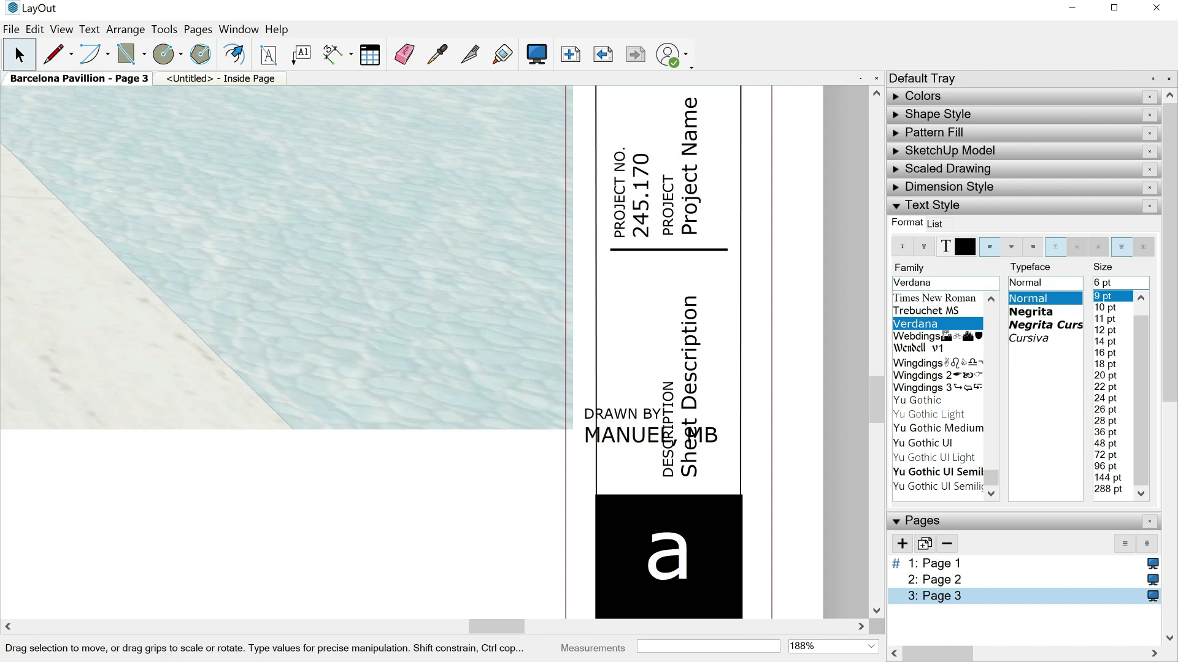
scroll(723, 572, down, 3)
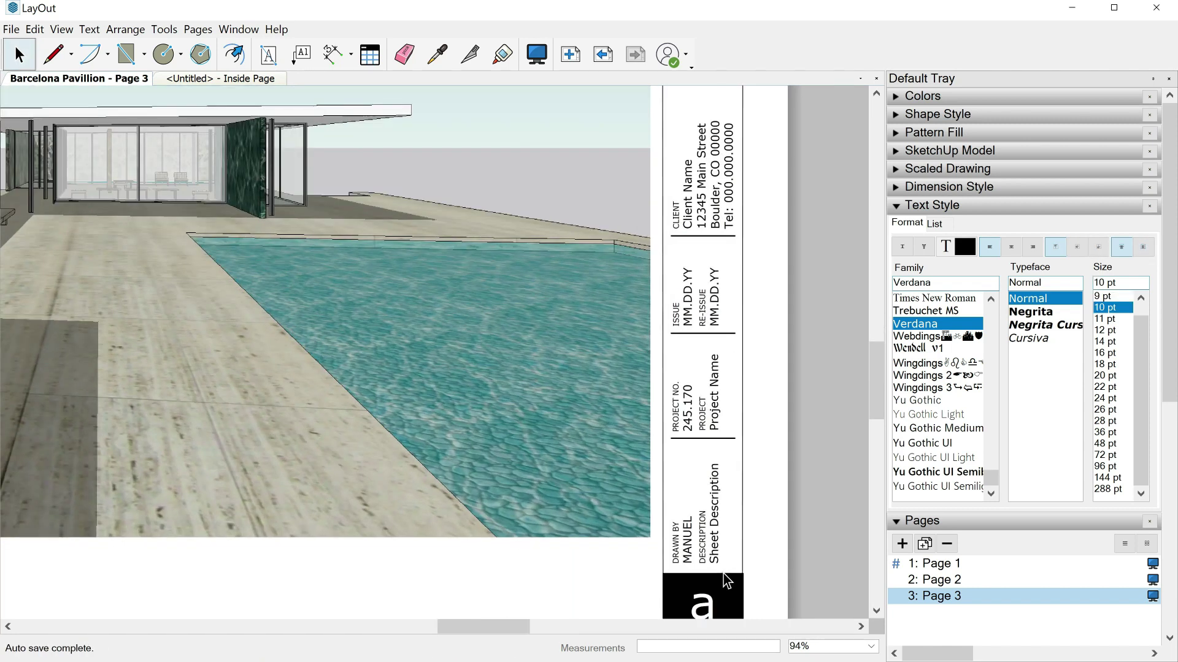
scroll(715, 563, up, 2)
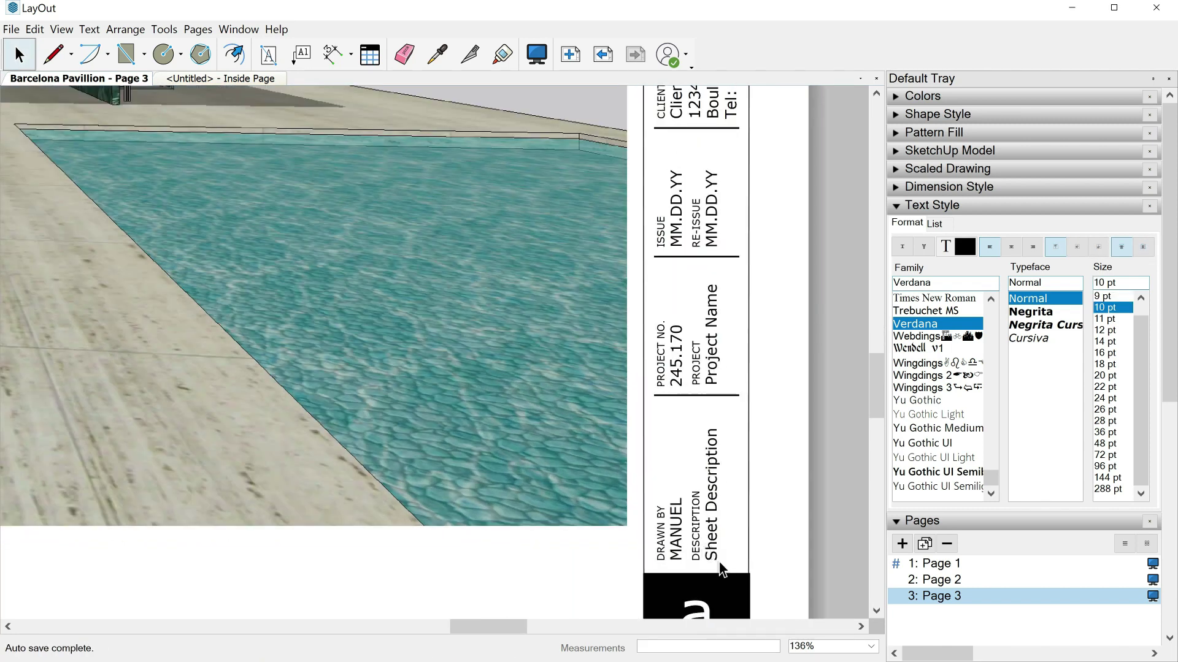
scroll(712, 555, up, 1)
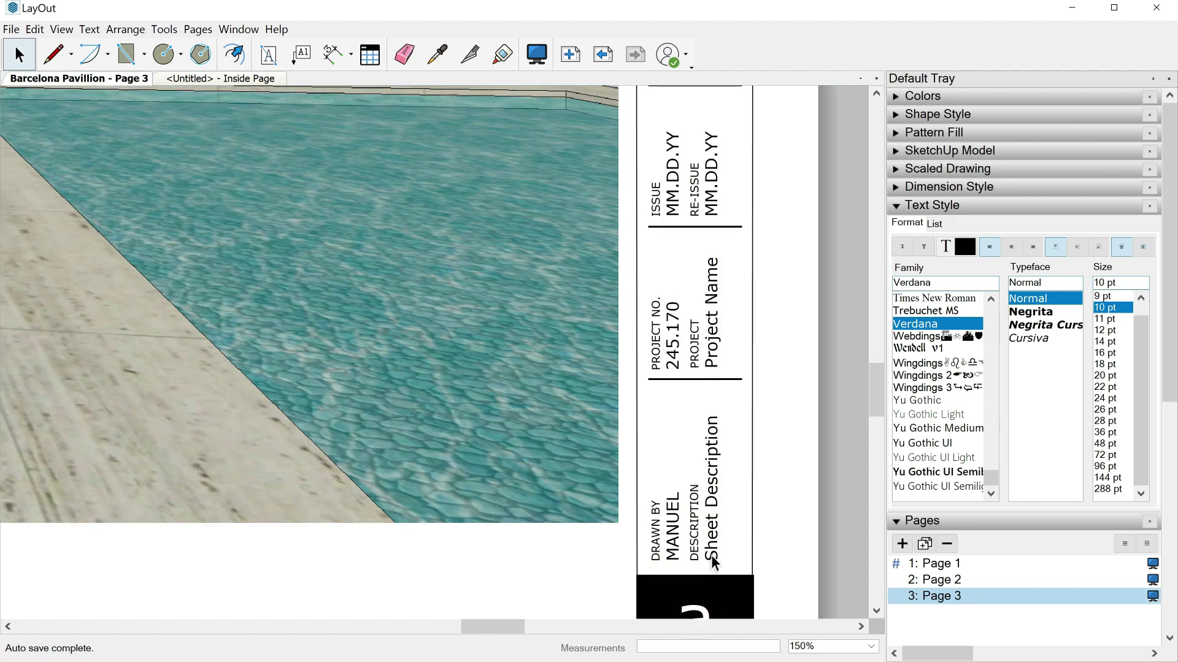
Step: Delete the Sheet Description placeholder and insert <PageName> auto-text from Text > Insert Auto-Text
click(713, 524)
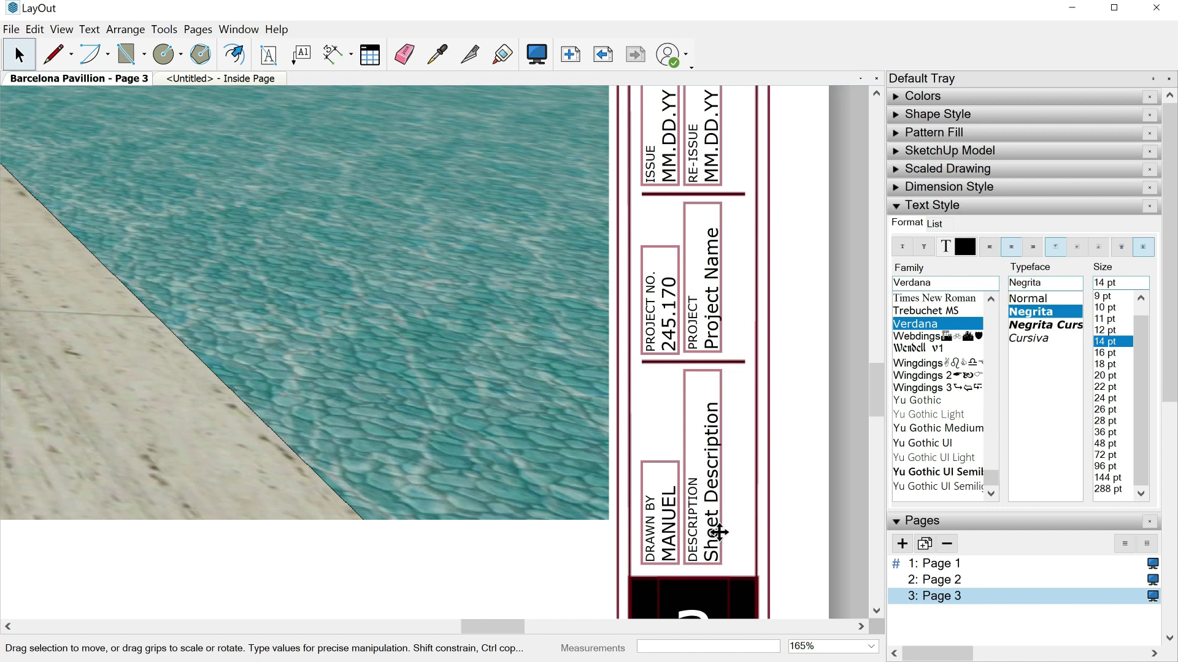
click(713, 529)
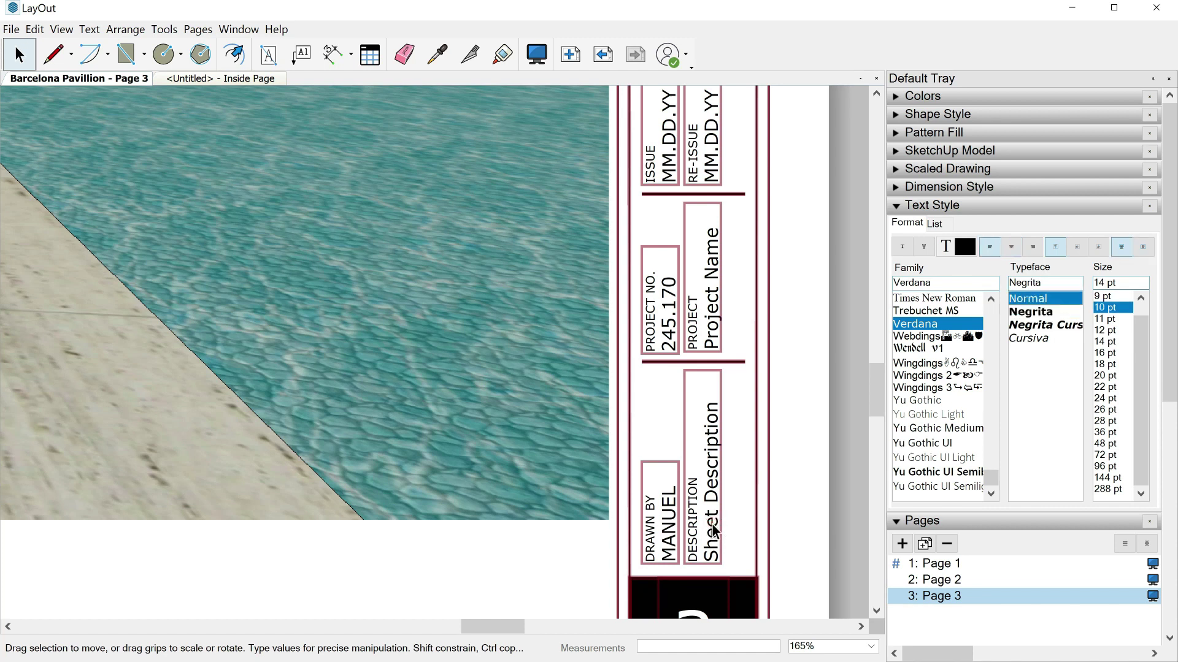
double_click(714, 528)
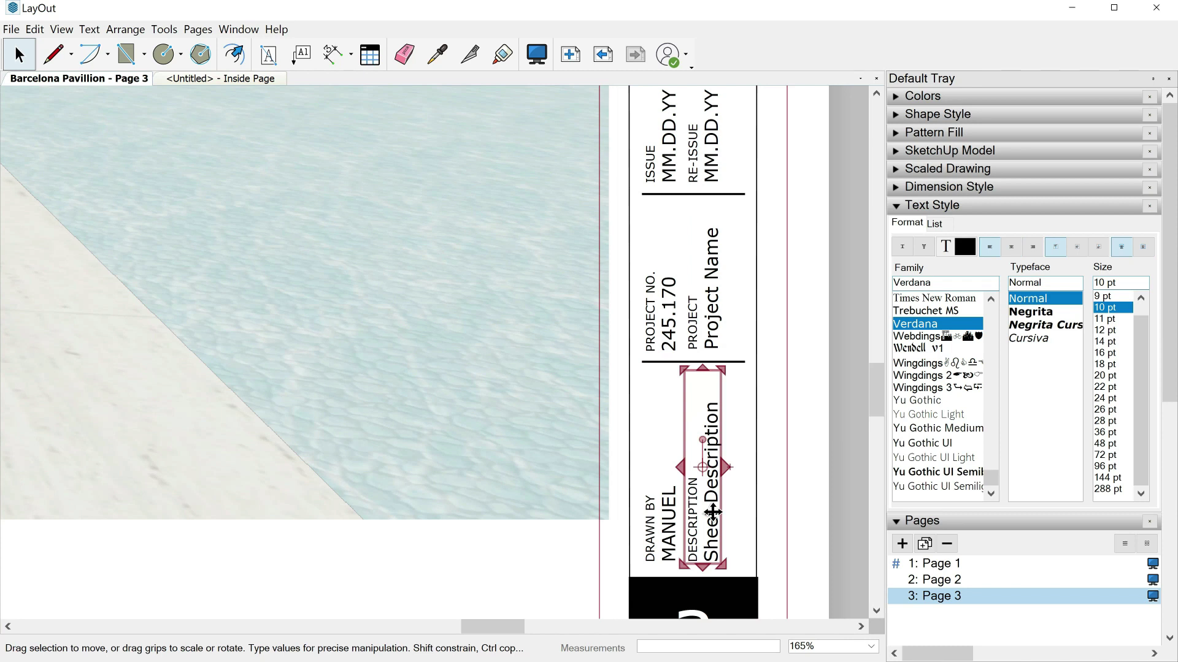
double_click(712, 512)
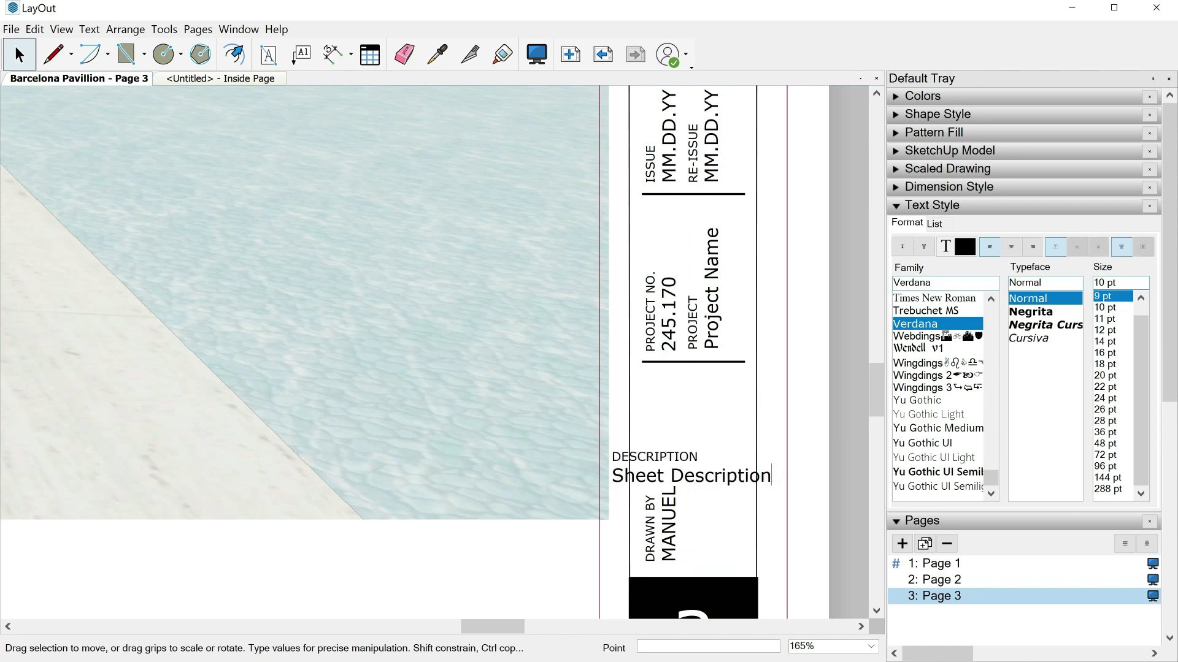
key(ctrl+a)
key(BackSpace)
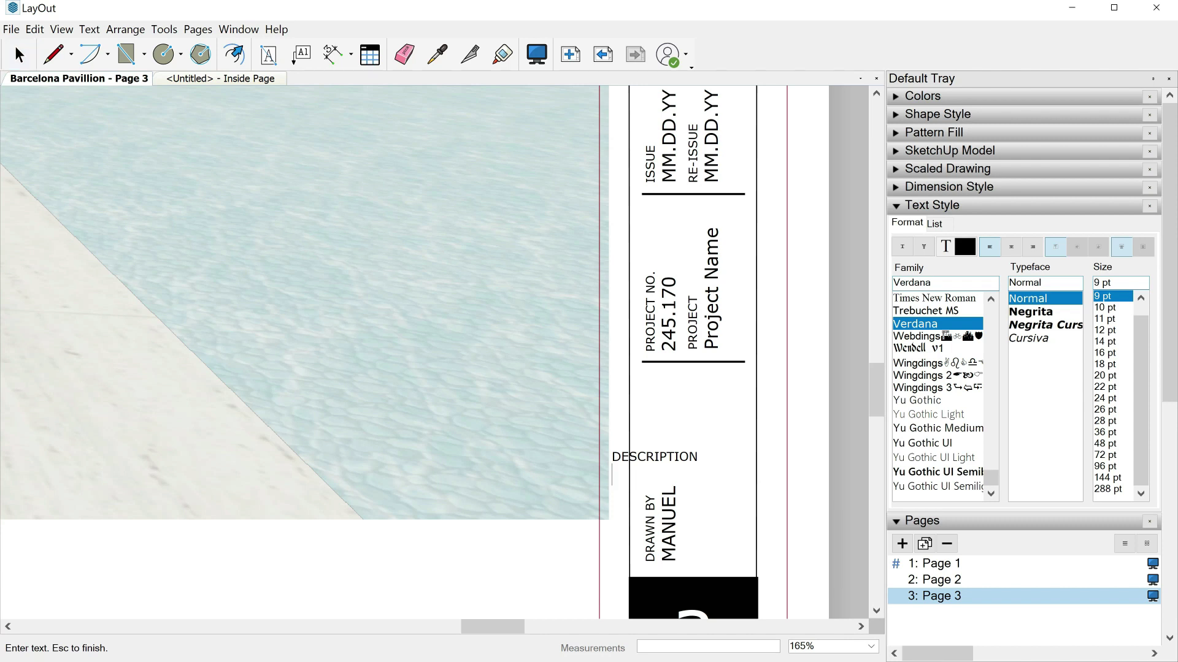
click(91, 30)
mouse_move(172, 300)
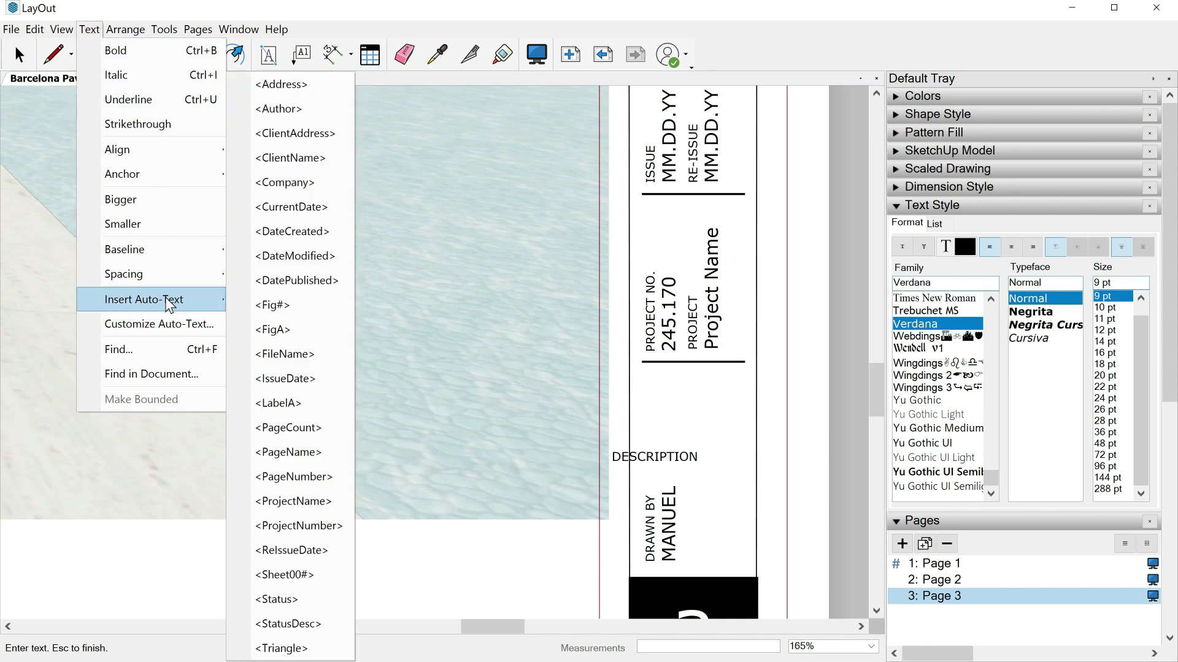
click(284, 453)
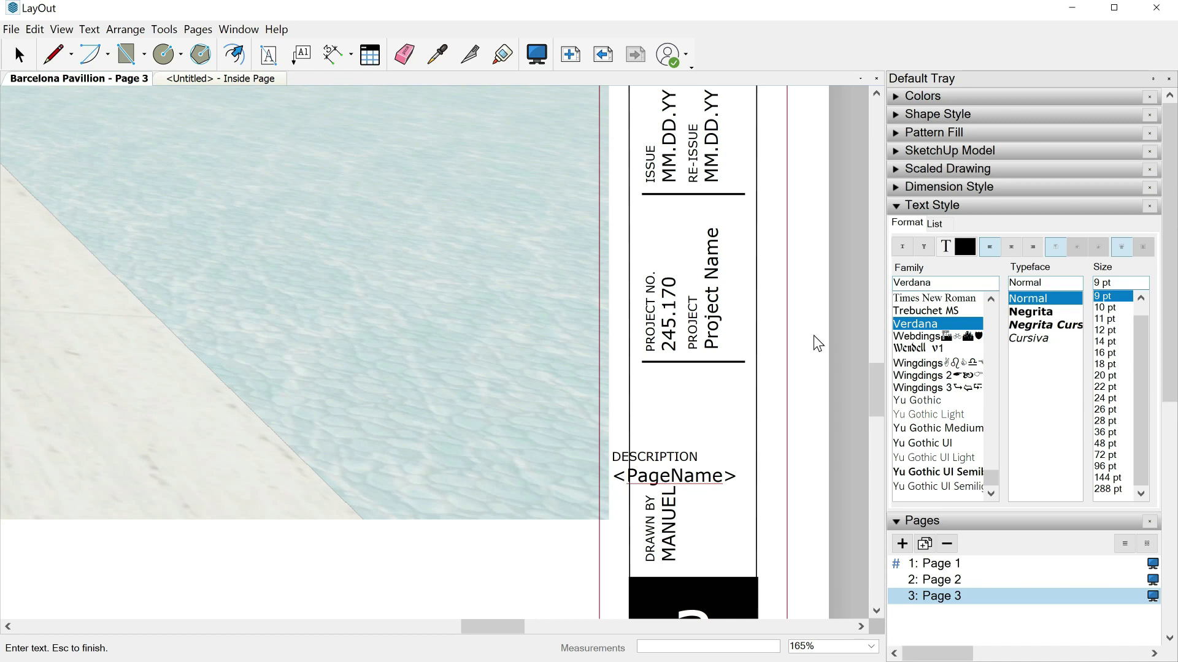
Step: Rename pages 3, 2 and 1 to 'Swimming pool view', 'Entrance view' and 'Floor plan and section'
key(Escape)
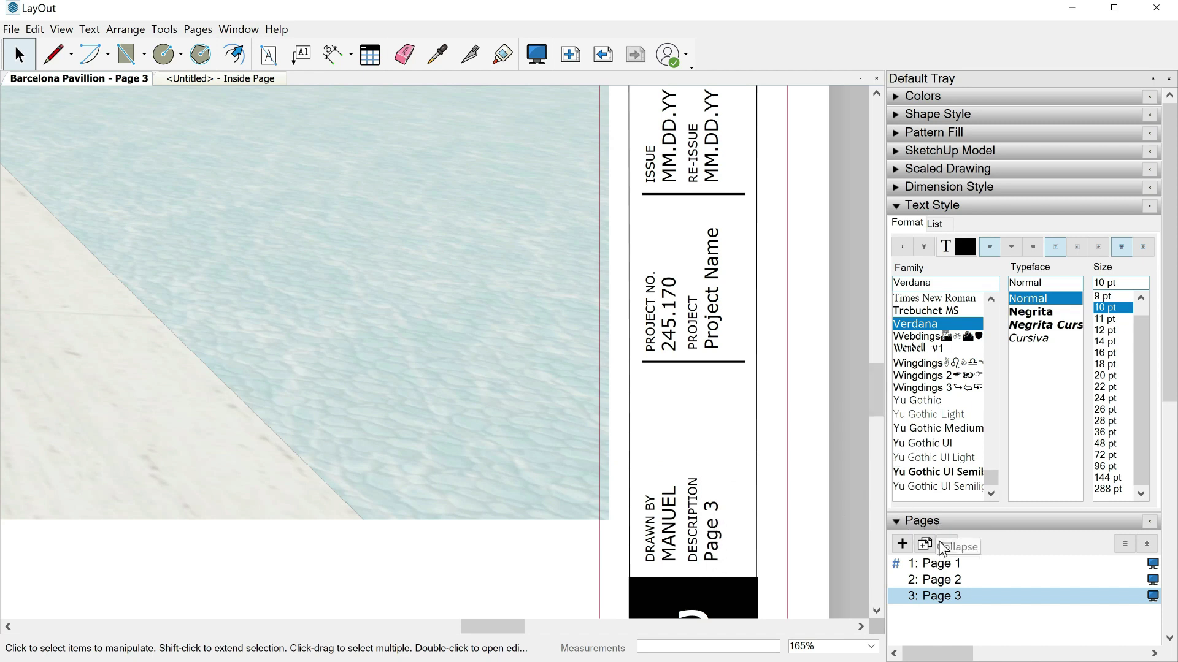
double_click(941, 600)
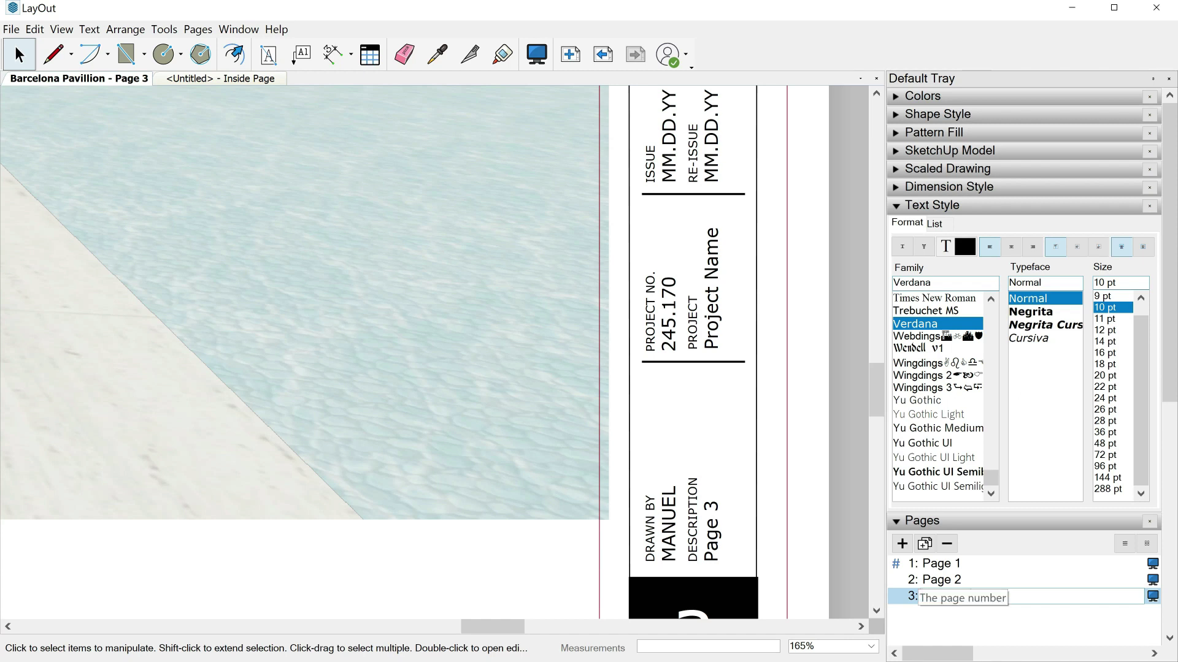
text(Swimming pool view)
key(Return)
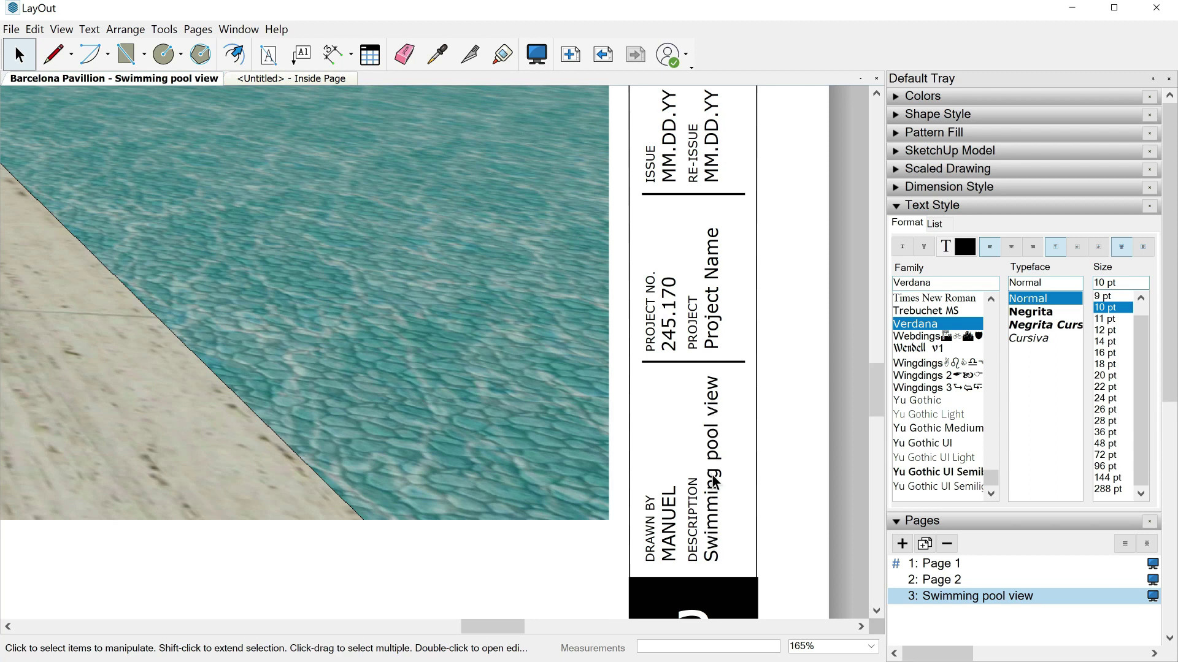
click(938, 580)
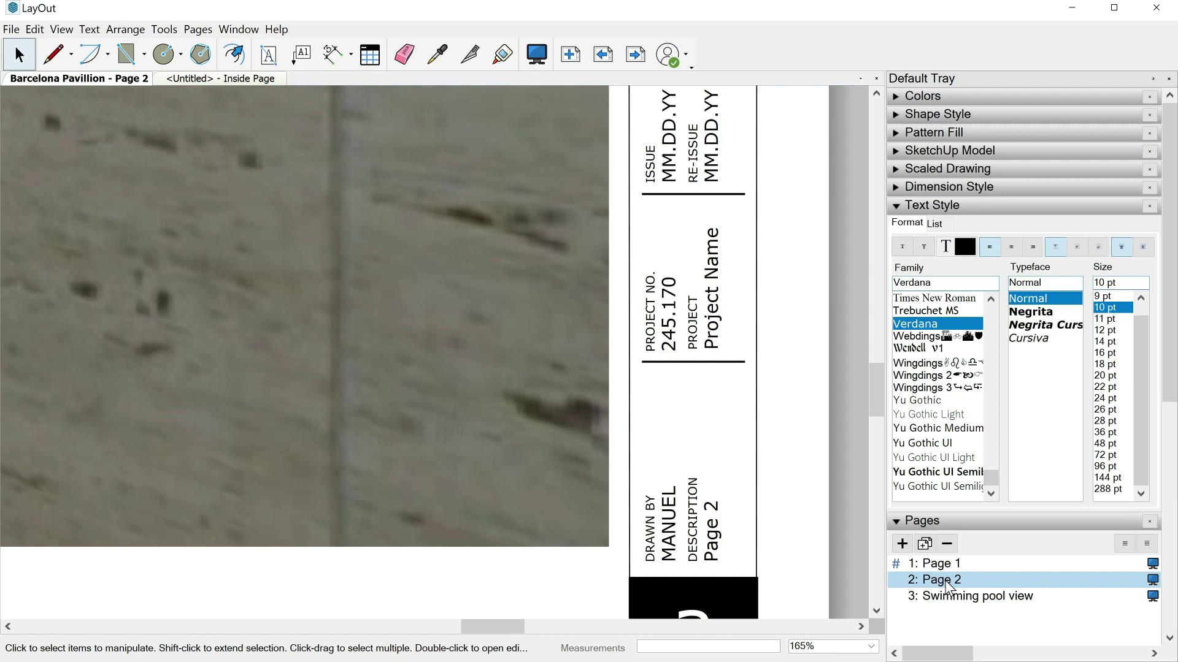
double_click(949, 583)
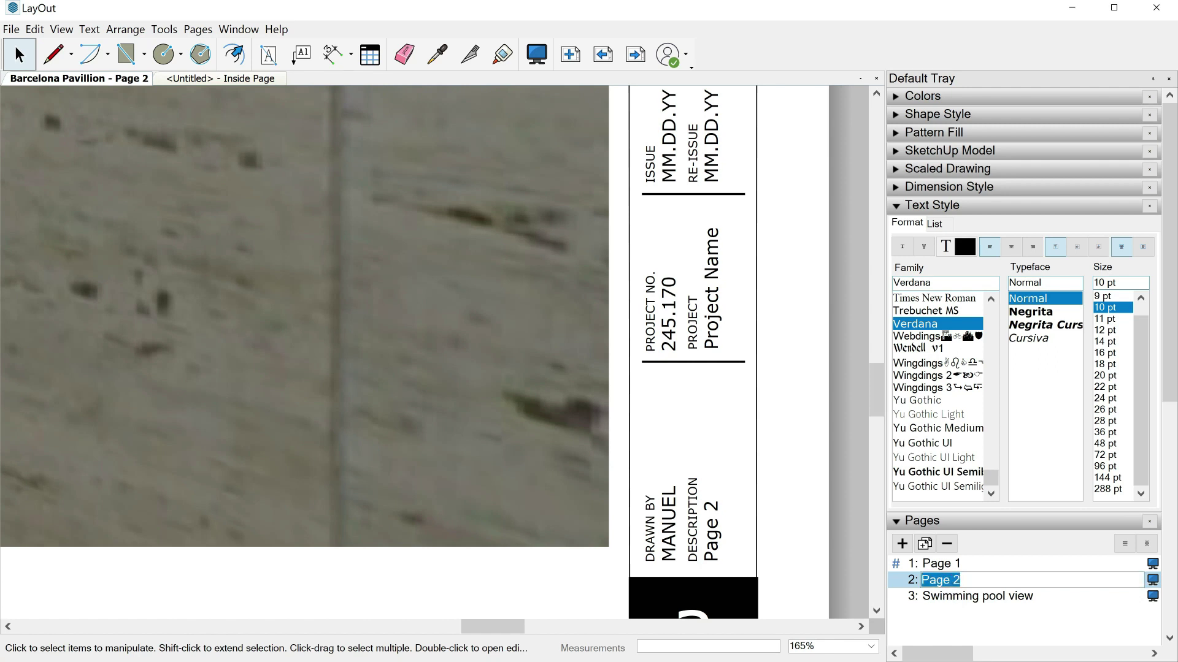
text(Entrance view)
key(Return)
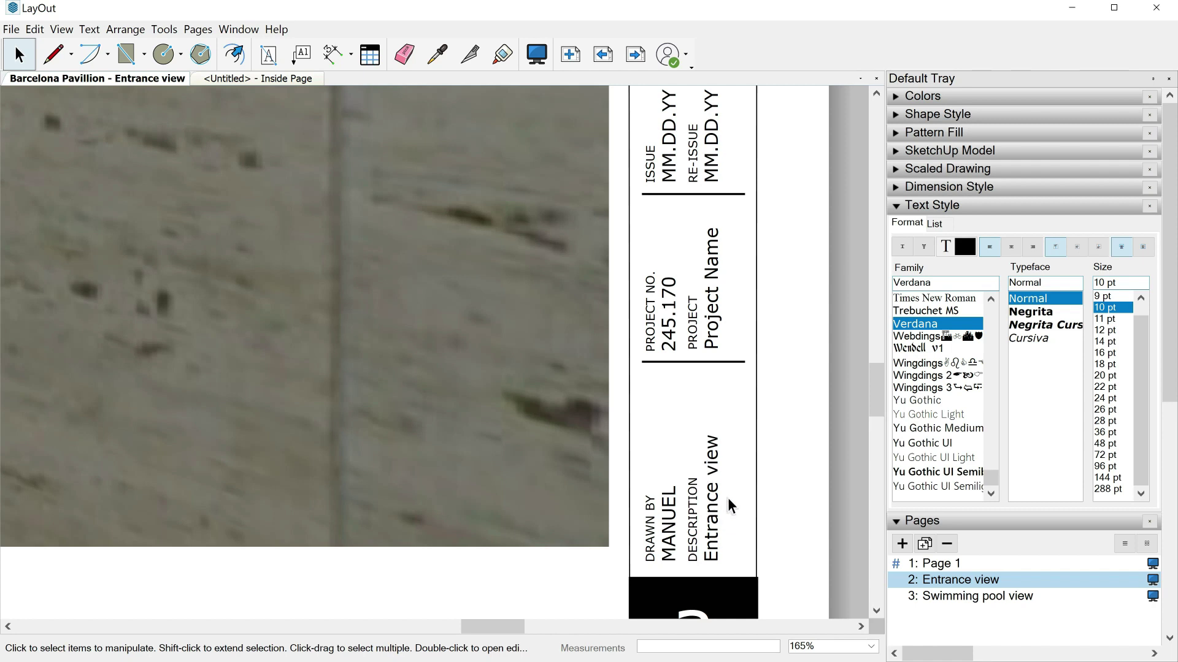
click(948, 564)
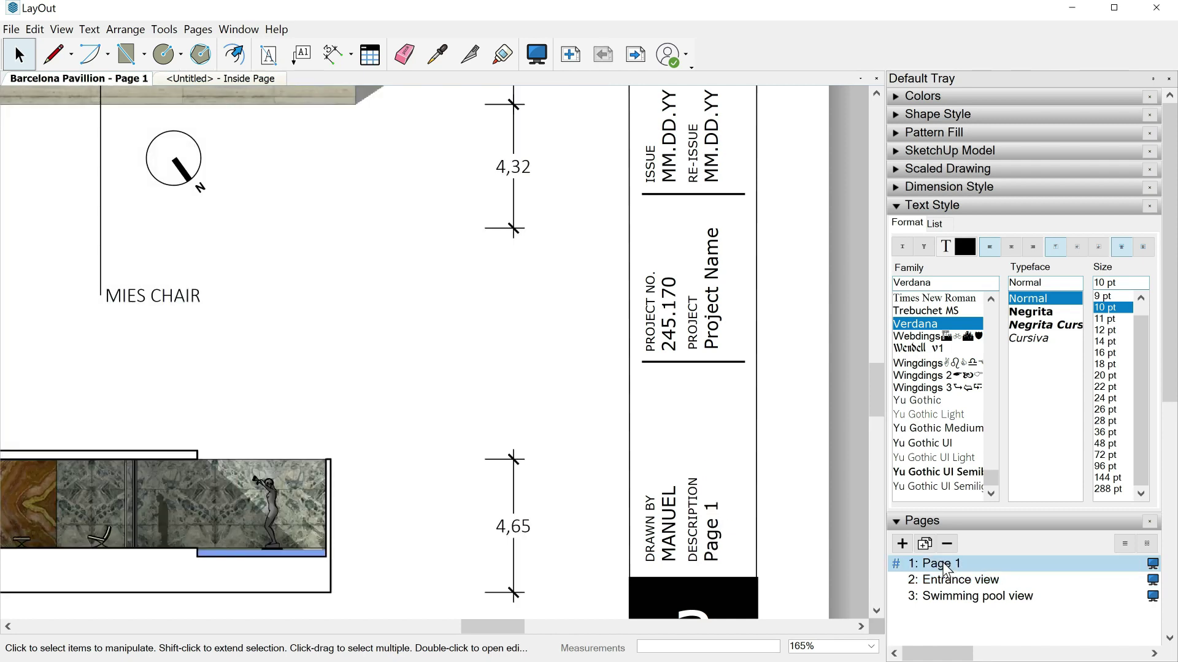
double_click(950, 565)
text(Floor plan)
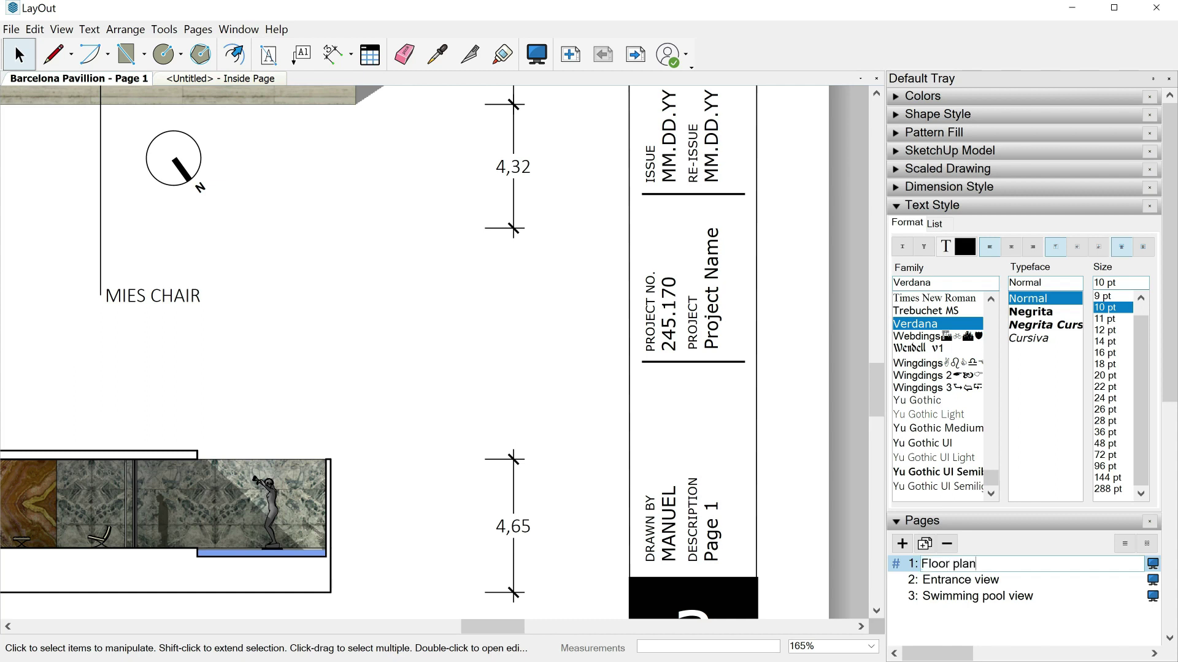
text( and section)
key(Return)
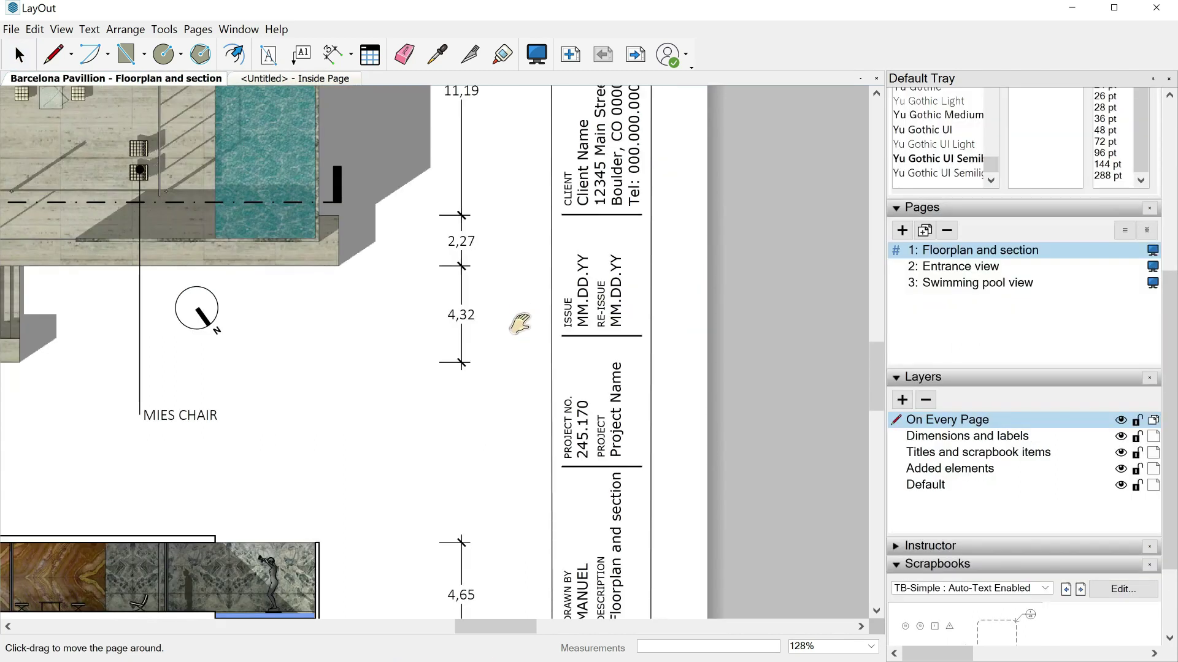
Step: Pan around page 1, then use Zoom Extents to fit the whole Floorplan and section sheet
scroll(523, 399, up, 4)
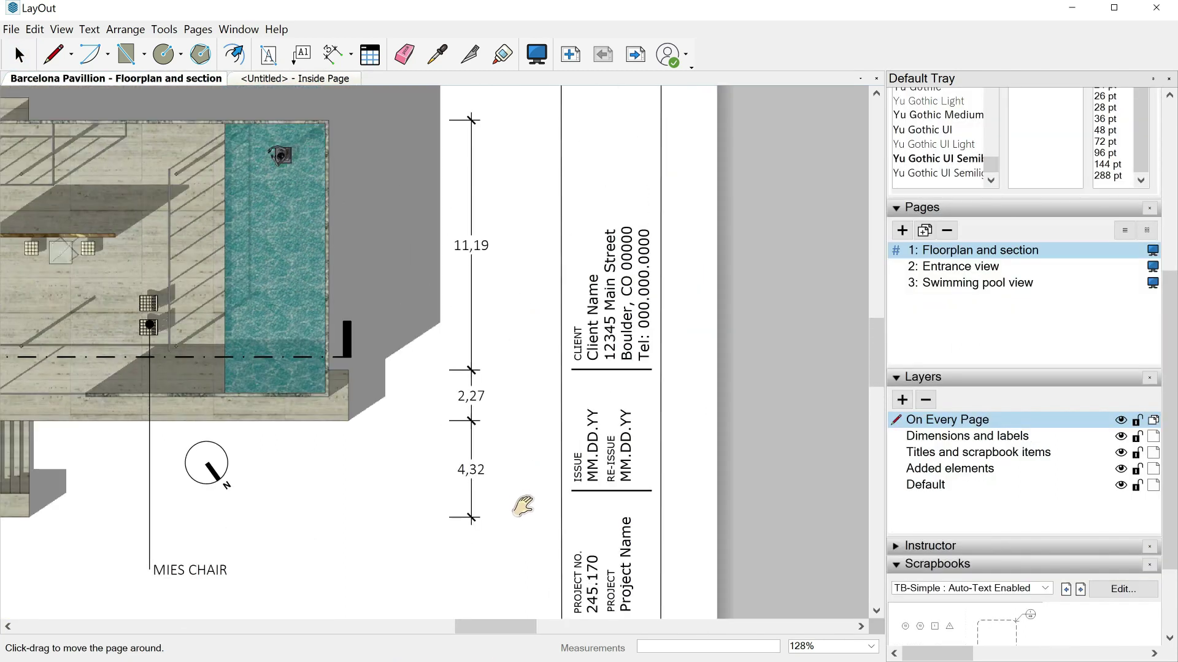
scroll(501, 362, up, 1)
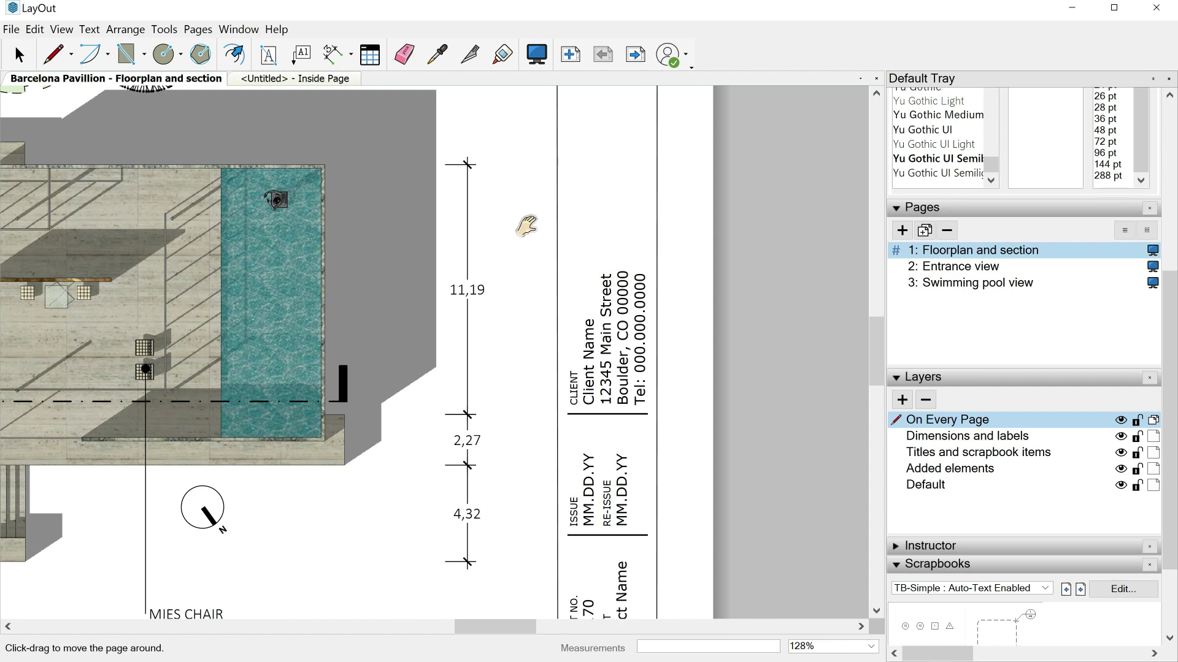
drag(526, 226, 539, 342)
scroll(538, 342, up, 6)
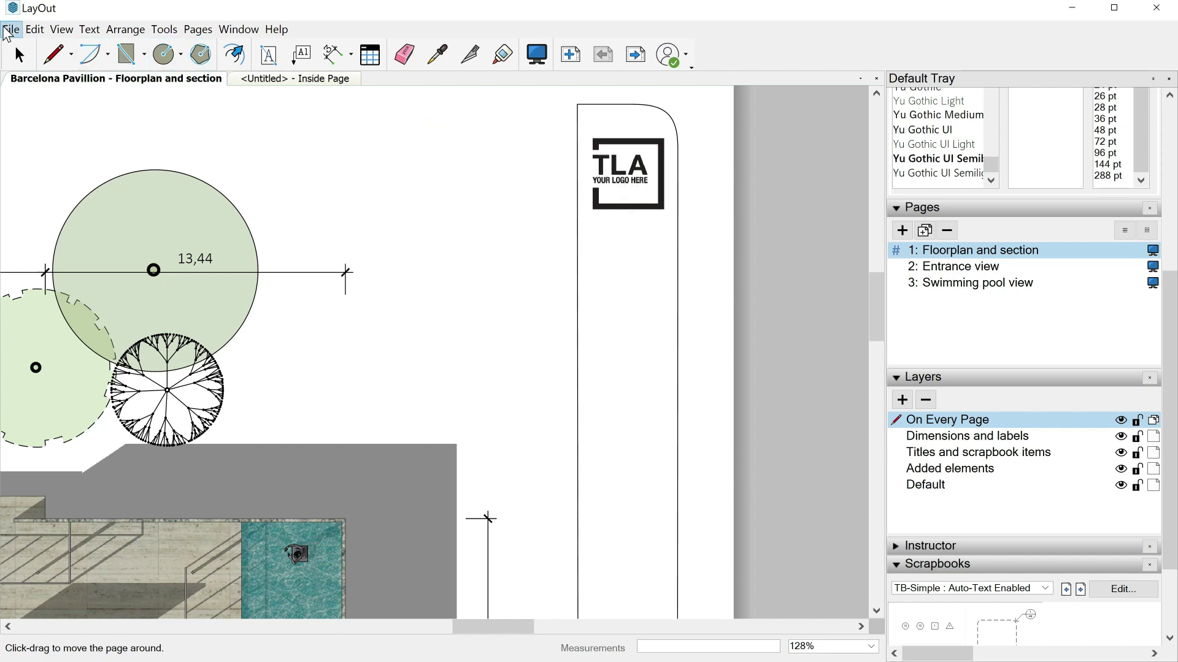
click(11, 29)
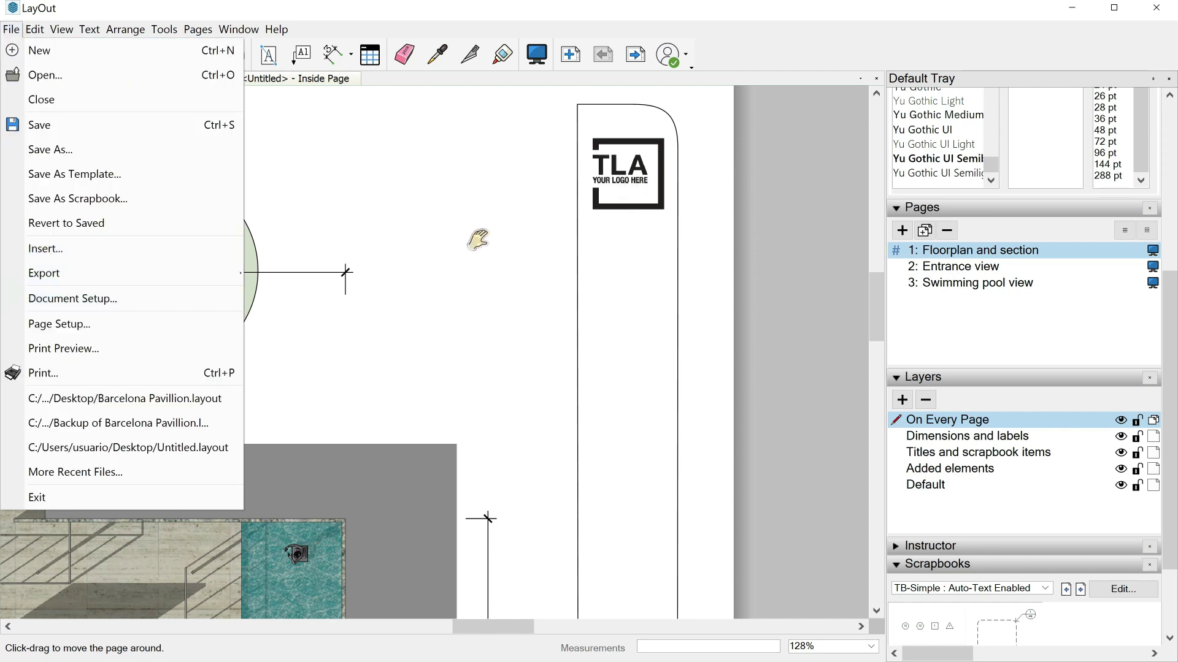
key(Escape)
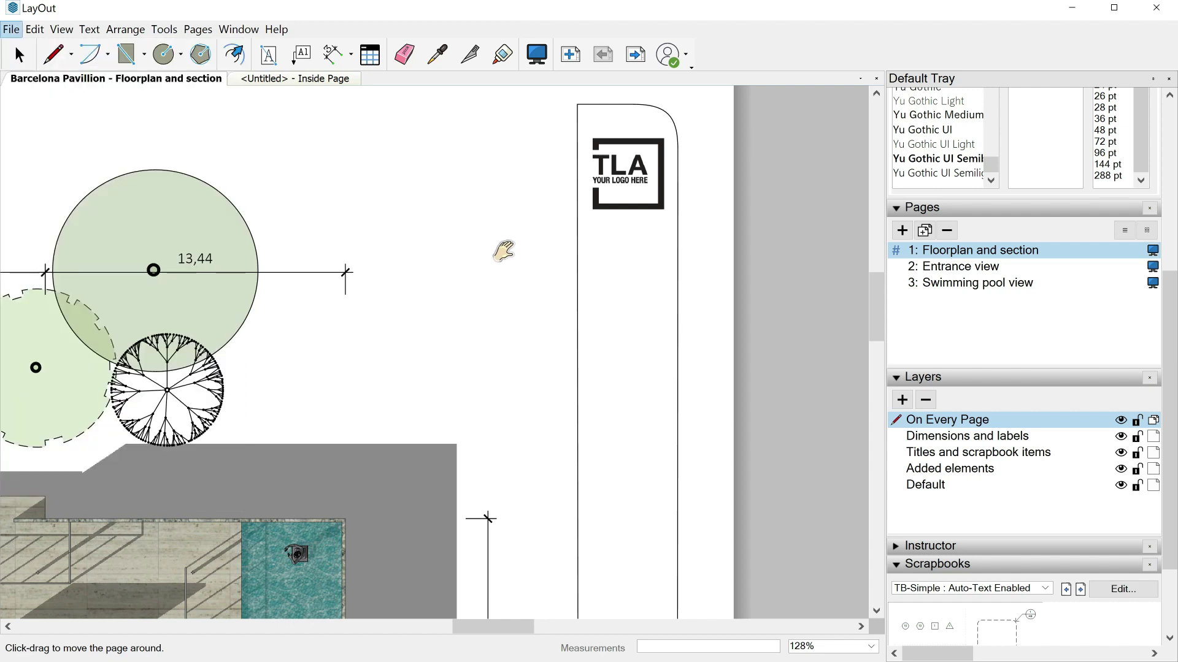
click(871, 647)
click(820, 543)
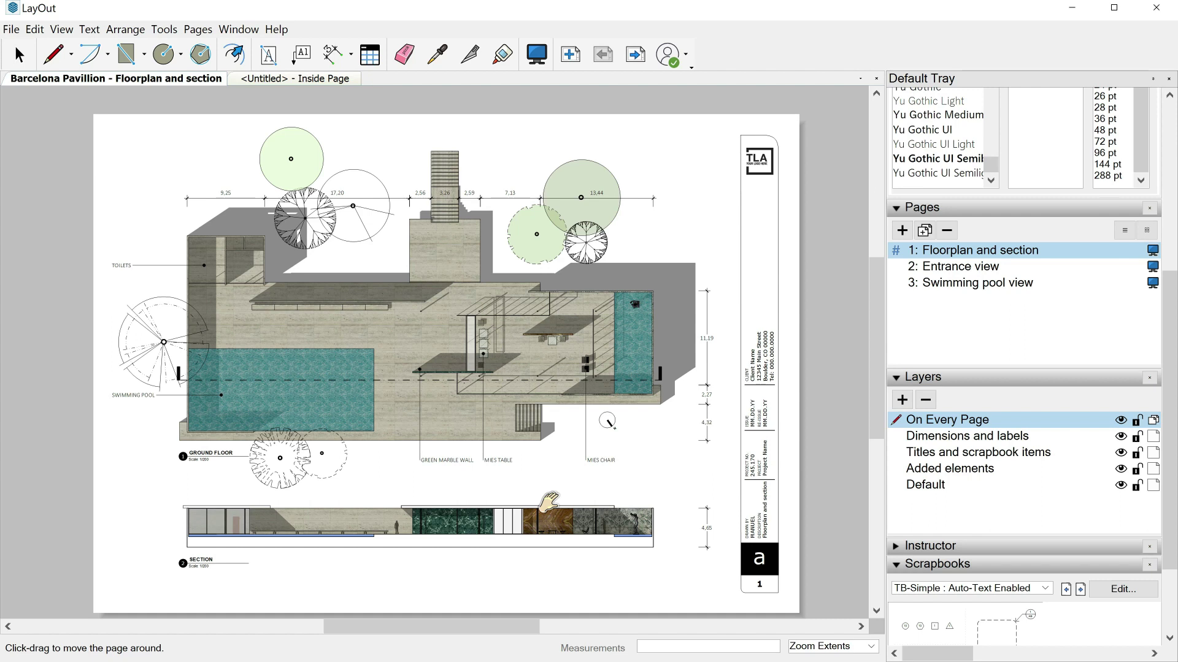
key(space)
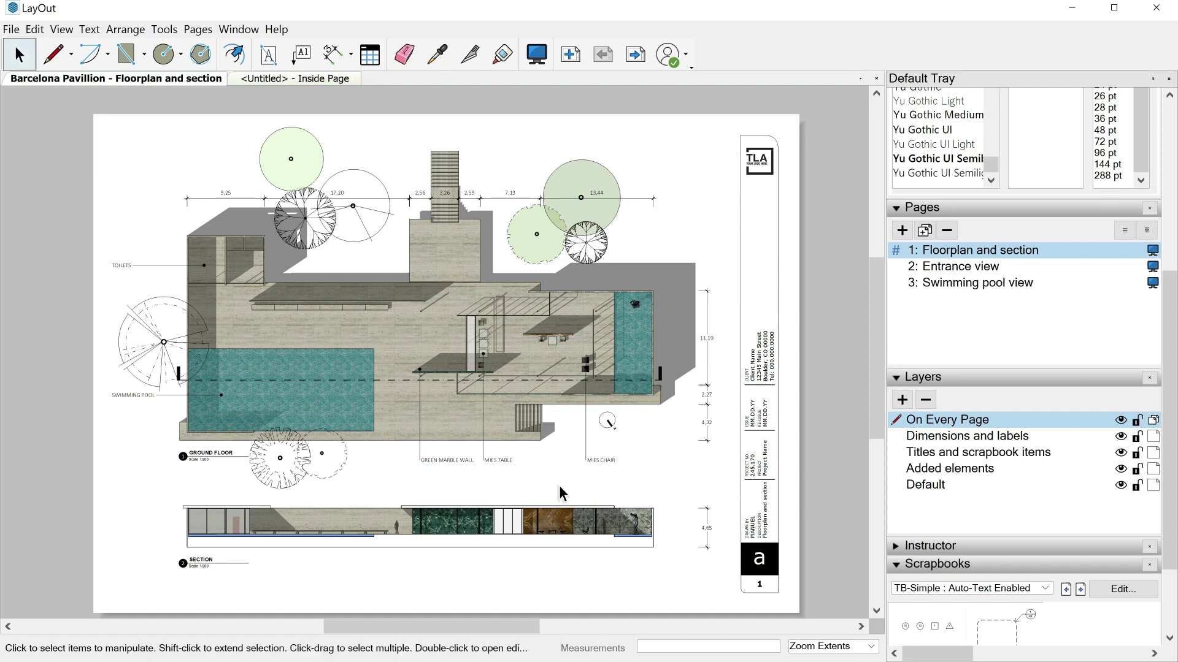